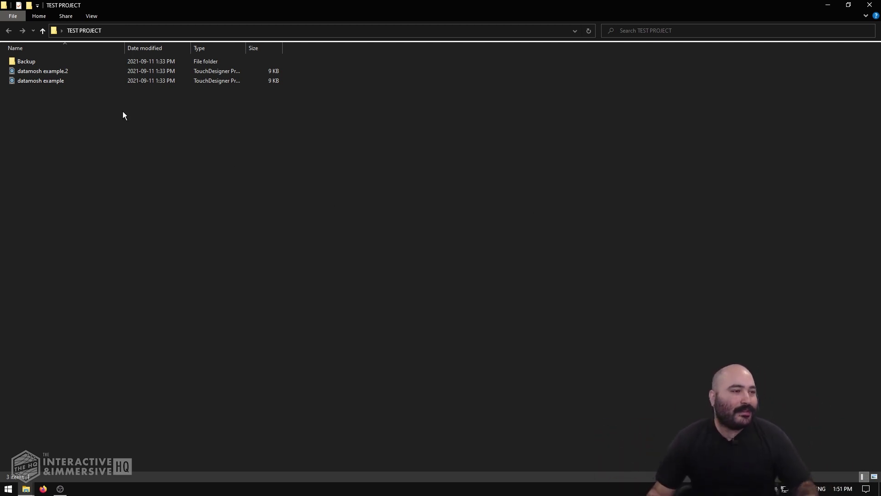
{"action": "left_click_drag", "start_coordinate": [91, 136], "coordinate": [27, 80]}
{"action": "left_click", "coordinate": [36, 92]}
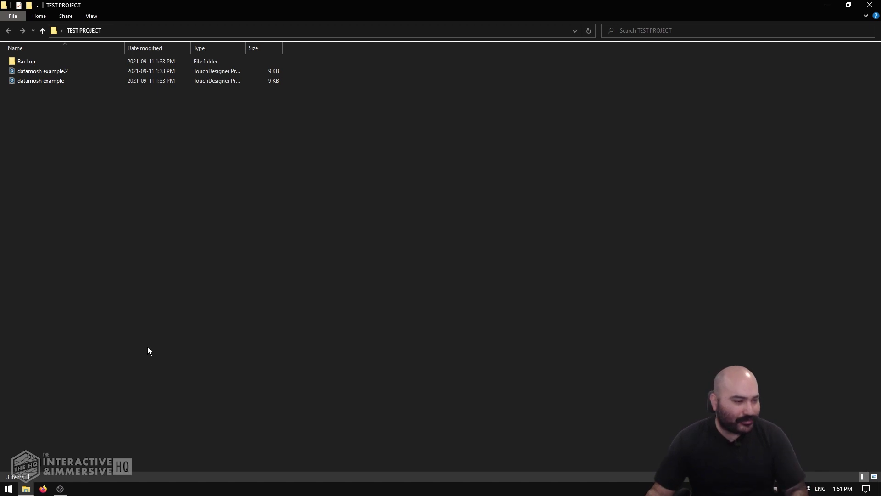
Search Windows for "task sched" and open Task Scheduler in a maximized window.
{"action": "left_click", "coordinate": [8, 489]}
{"action": "type", "text": "task sched"}
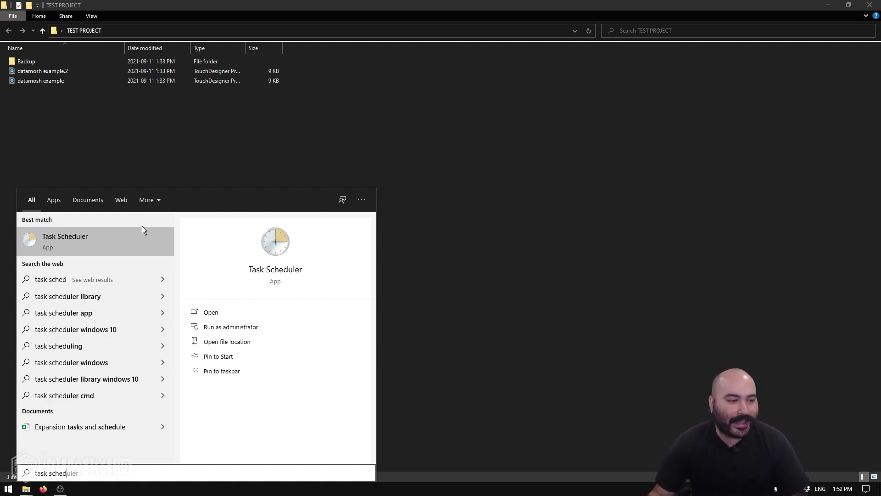
{"action": "left_click", "coordinate": [86, 242]}
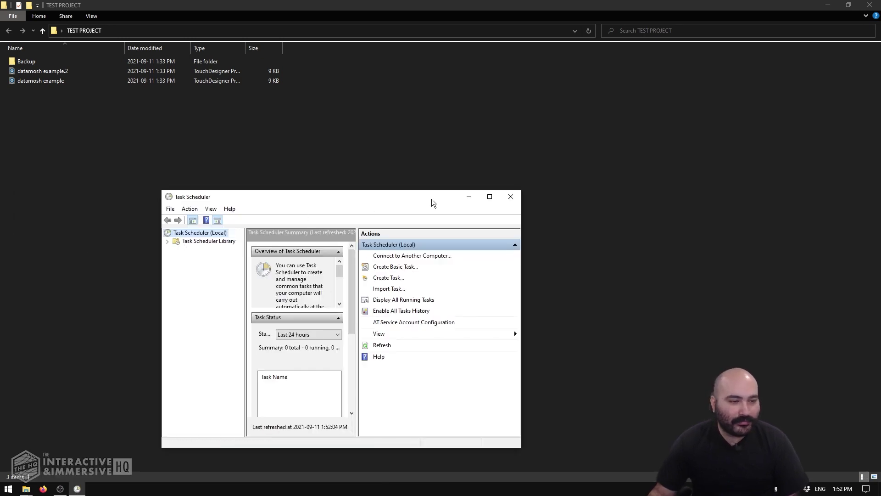
{"action": "left_click", "coordinate": [490, 198]}
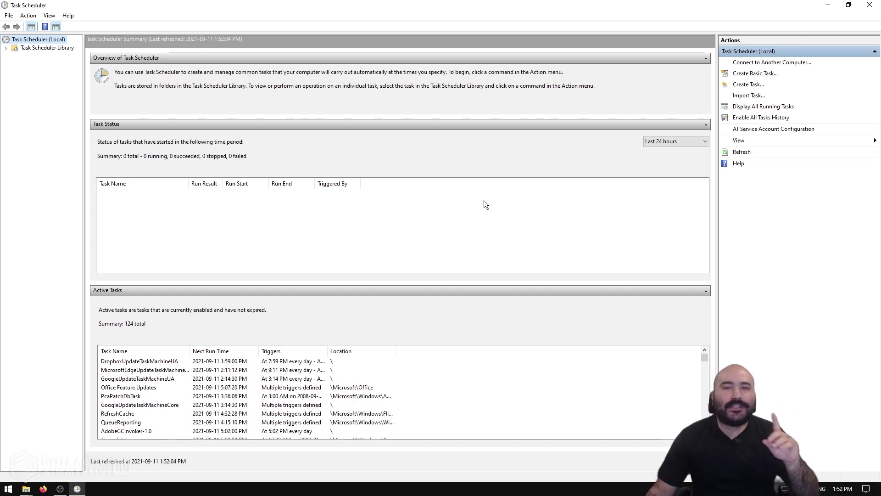
Show the Task Scheduler Library with a wider Name column and examine the existing update tasks and their triggers.
{"action": "left_click", "coordinate": [34, 51]}
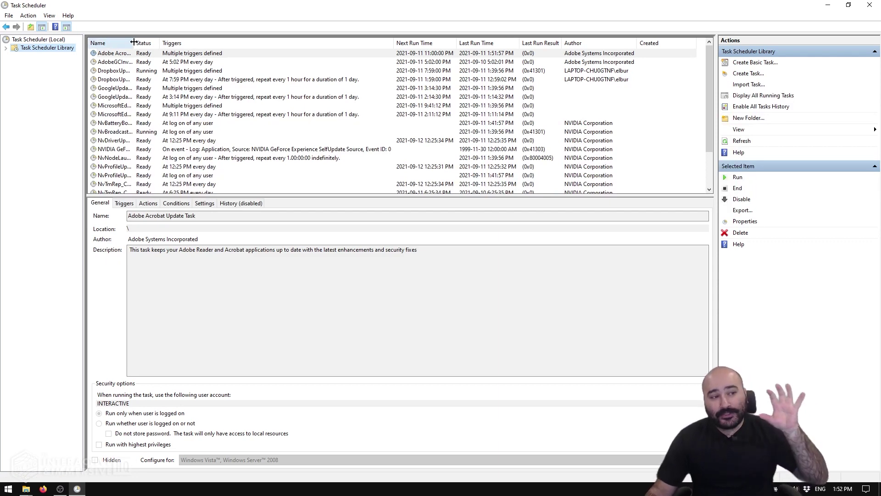
{"action": "left_click_drag", "start_coordinate": [133, 42], "coordinate": [202, 42]}
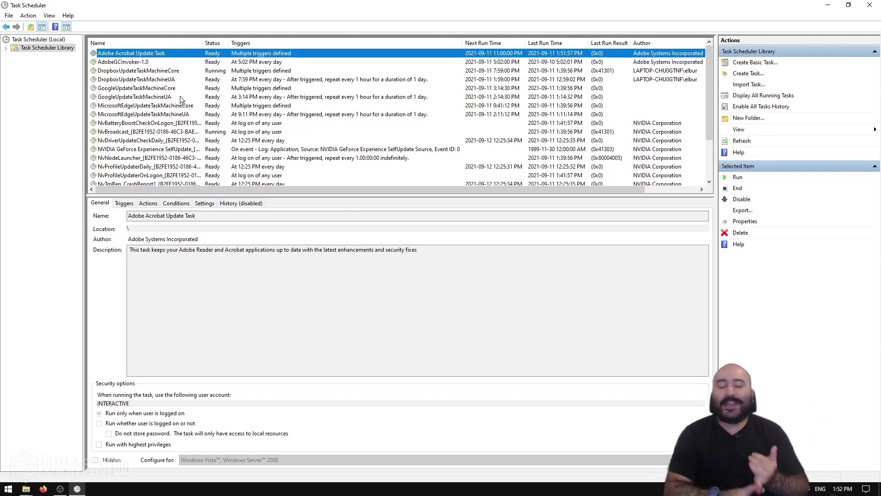
{"action": "left_click", "coordinate": [124, 61]}
{"action": "left_click", "coordinate": [123, 56]}
{"action": "left_click", "coordinate": [123, 72]}
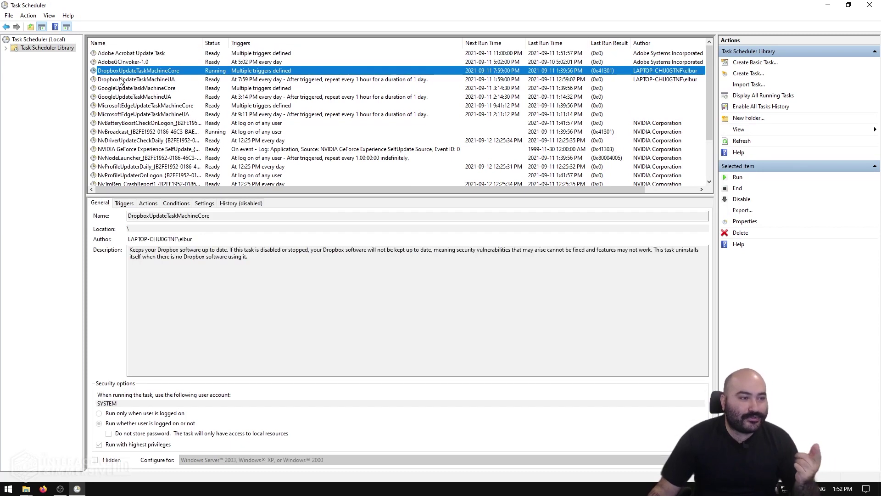
{"action": "left_click", "coordinate": [122, 89]}
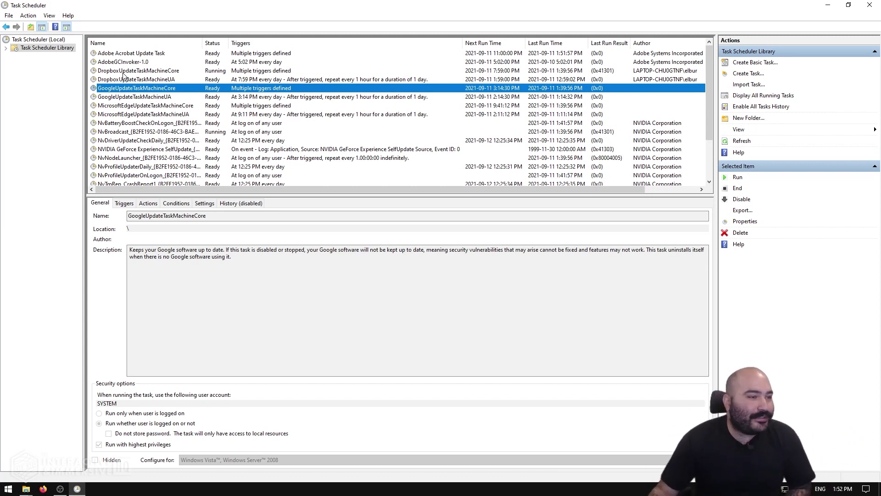
{"action": "left_click", "coordinate": [160, 62]}
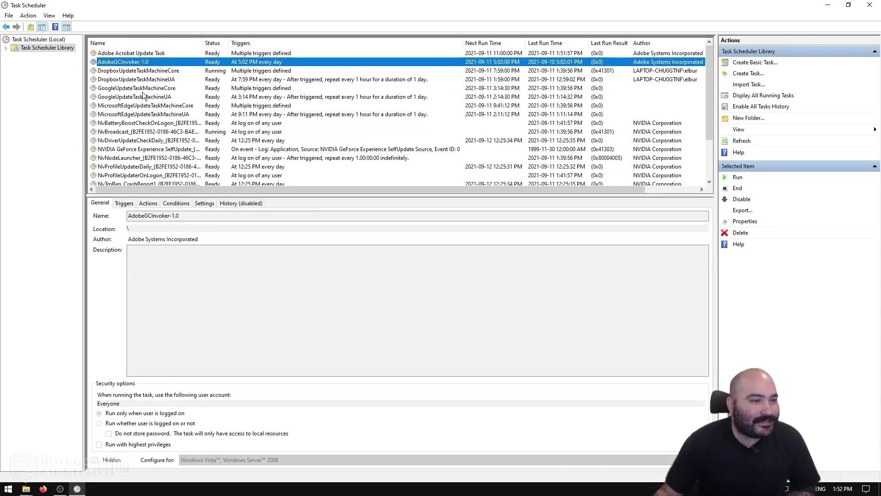
{"action": "left_click", "coordinate": [134, 87]}
{"action": "left_click", "coordinate": [186, 80]}
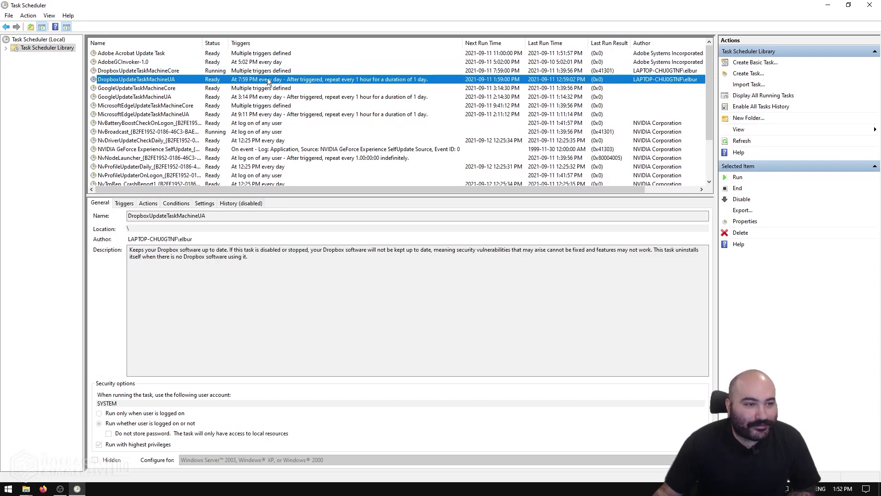
{"action": "left_click", "coordinate": [262, 97]}
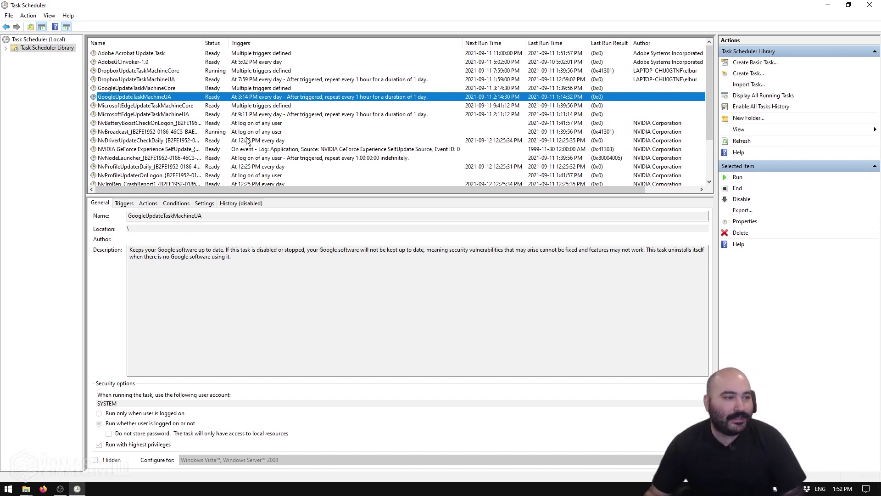
Start a new basic task named REBOOT INSTALLATION NIGHTLY, without a description.
{"action": "left_click", "coordinate": [753, 64]}
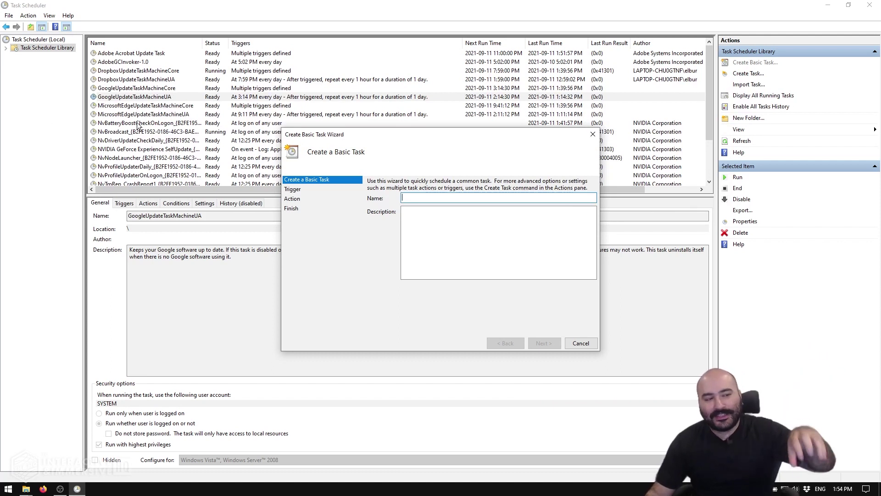
{"action": "type", "text": "REBOOT"}
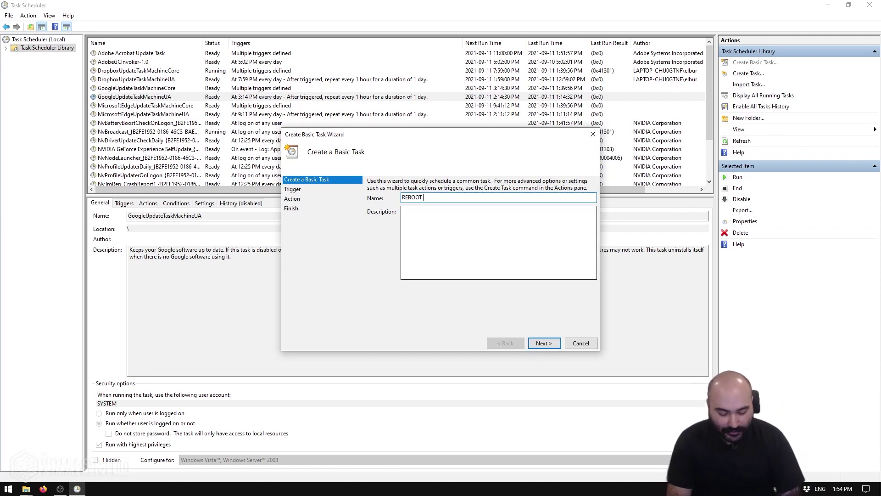
{"action": "type", "text": " INSTALLATION NIGHTLY"}
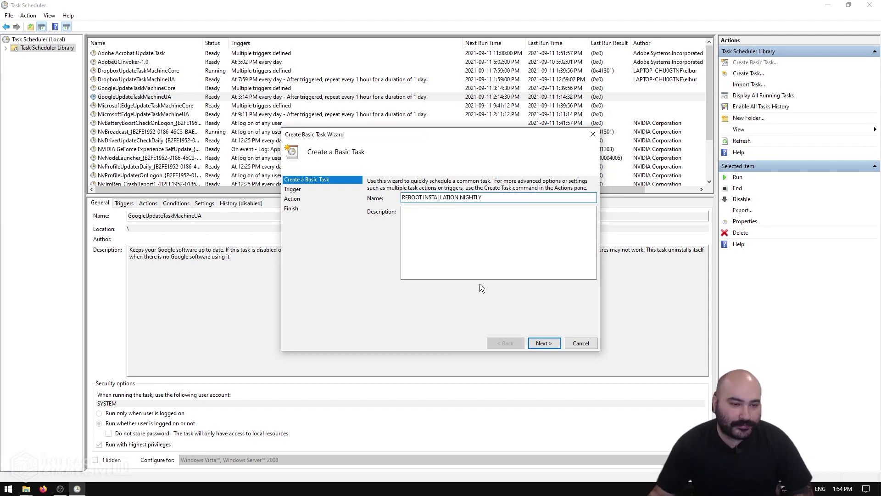
{"action": "left_click", "coordinate": [544, 343]}
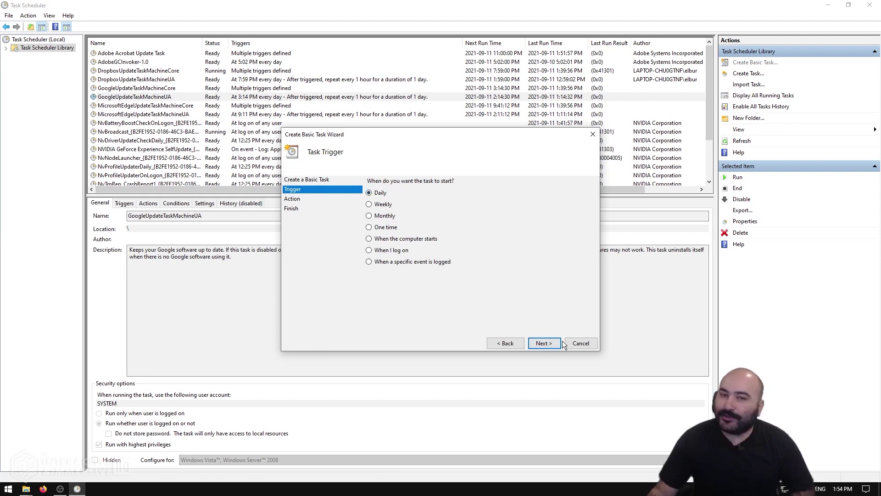
Schedule the task daily, starting 2021-09-12 at 3:00:00 AM and recurring every 1 day.
{"action": "left_click", "coordinate": [550, 345]}
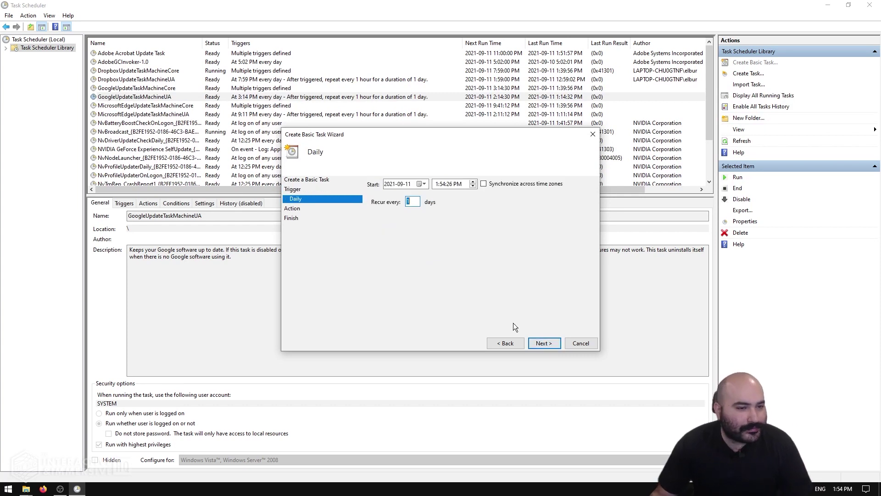
{"action": "left_click", "coordinate": [421, 184]}
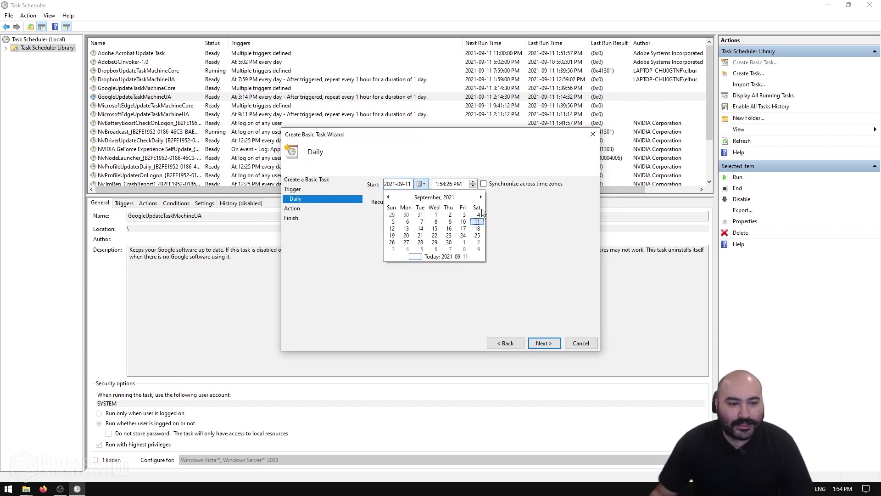
{"action": "left_click", "coordinate": [393, 229]}
{"action": "left_click", "coordinate": [437, 186]}
{"action": "type", "text": "2"}
{"action": "key", "text": "Tab"}
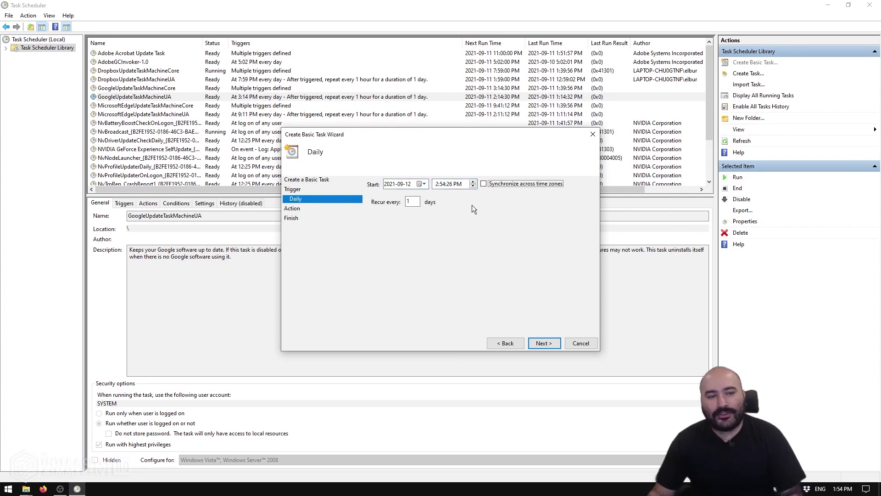
{"action": "left_click", "coordinate": [443, 186]}
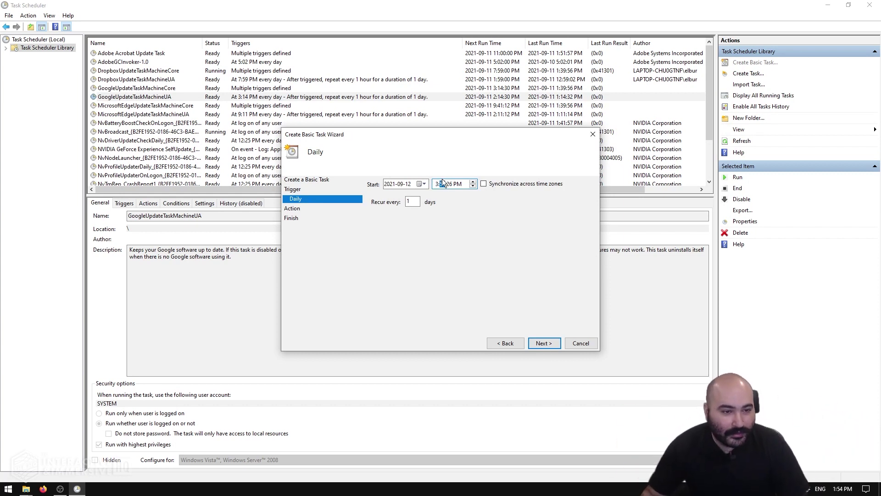
{"action": "key", "text": "Right"}
{"action": "type", "text": "0"}
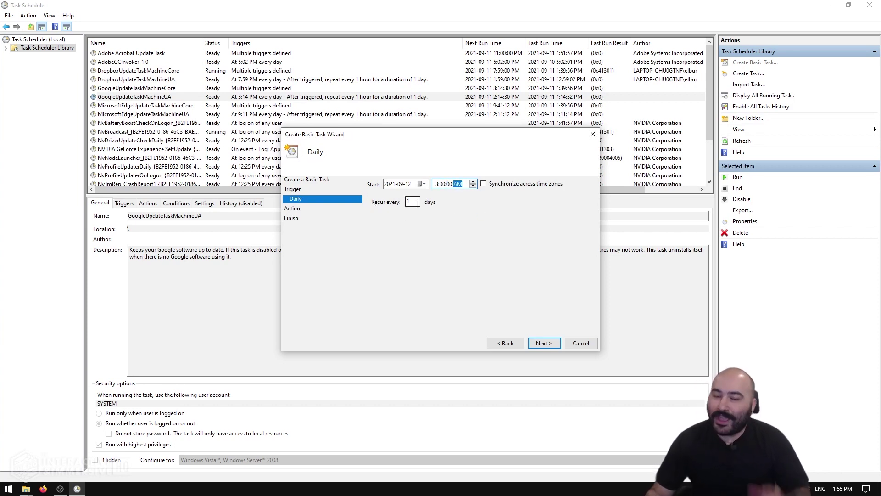
{"action": "left_click", "coordinate": [538, 344]}
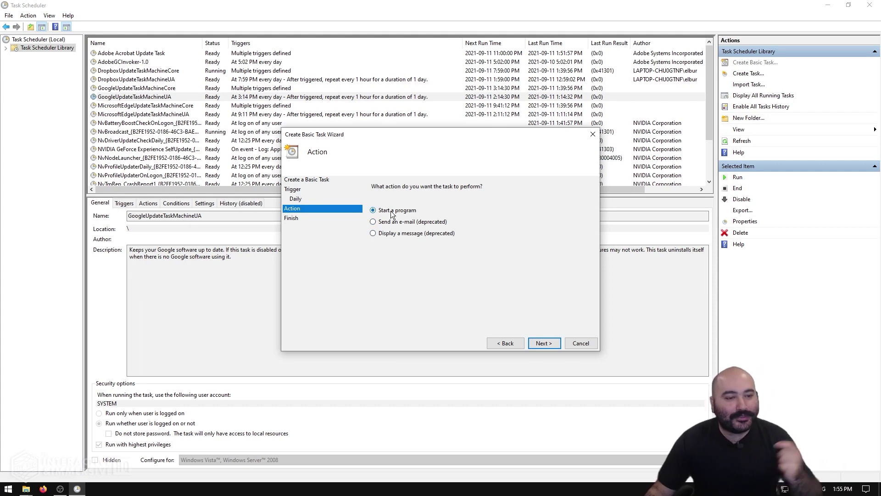
Set the task's action to start the program shutdown with the arguments /r /f /t 60.
{"action": "left_click", "coordinate": [542, 343]}
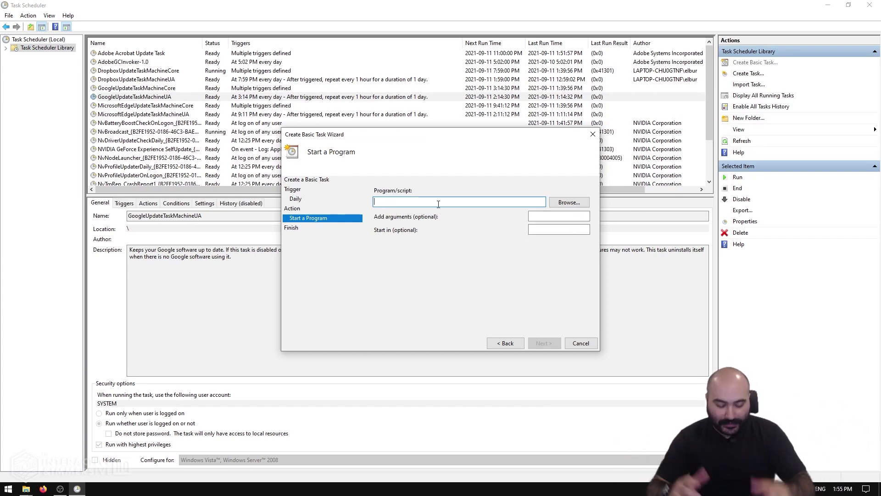
{"action": "type", "text": "shutdown"}
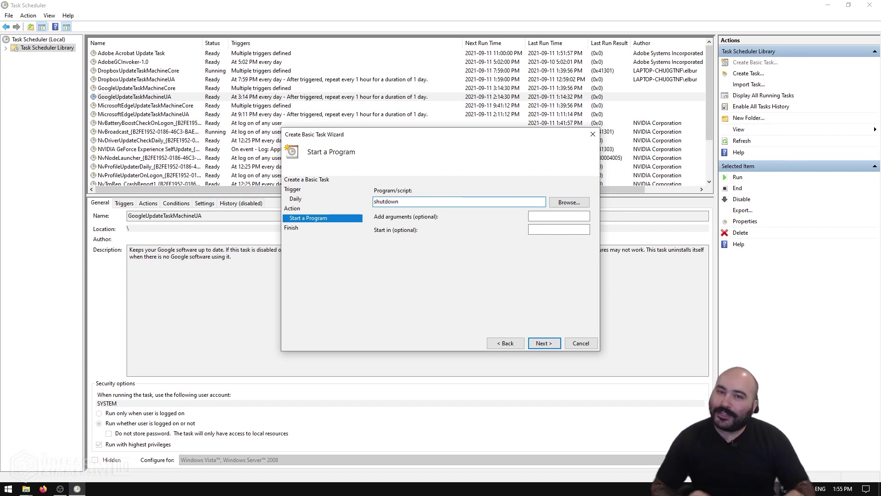
{"action": "left_click", "coordinate": [537, 217]}
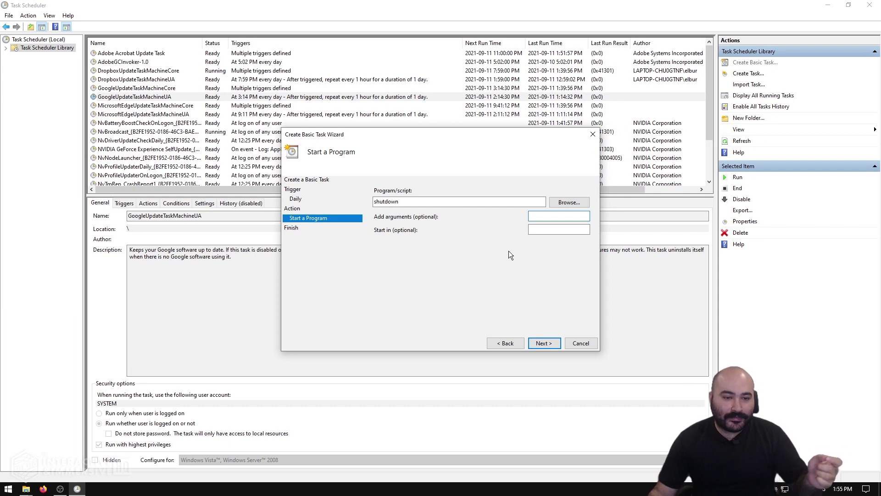
{"action": "left_click", "coordinate": [419, 200]}
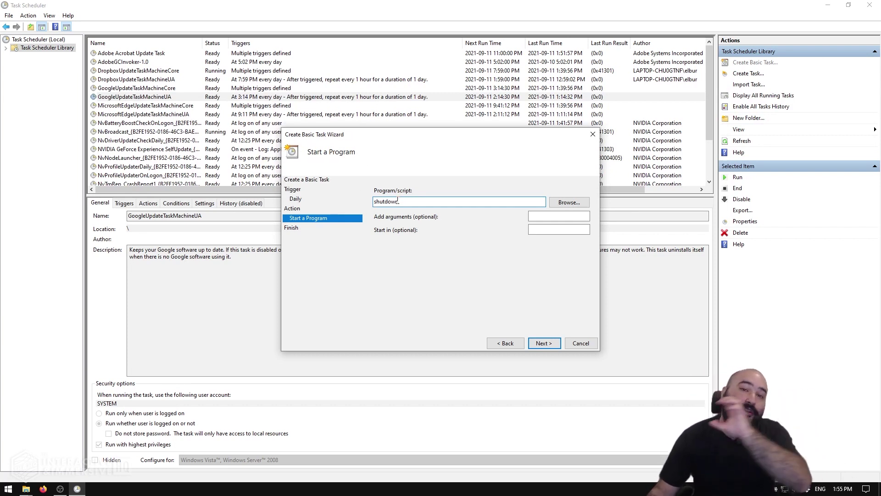
{"action": "double_click", "coordinate": [380, 201]}
{"action": "left_click", "coordinate": [551, 216]}
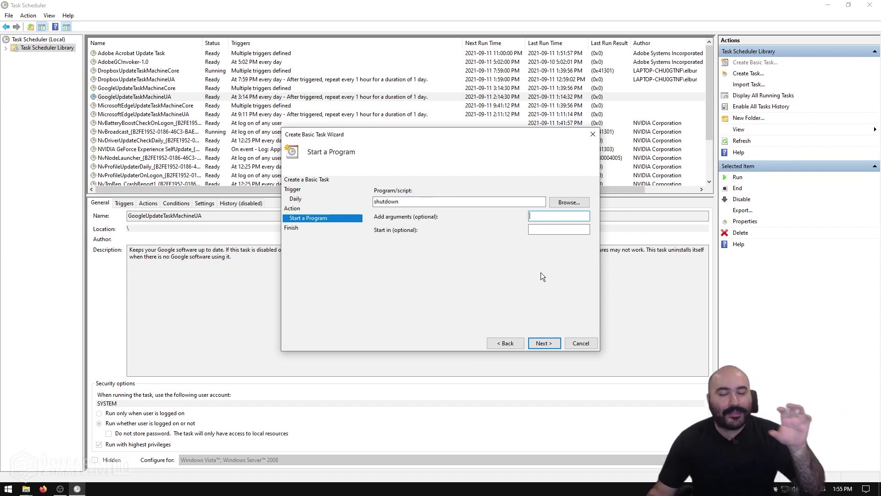
{"action": "type", "text": "/r"}
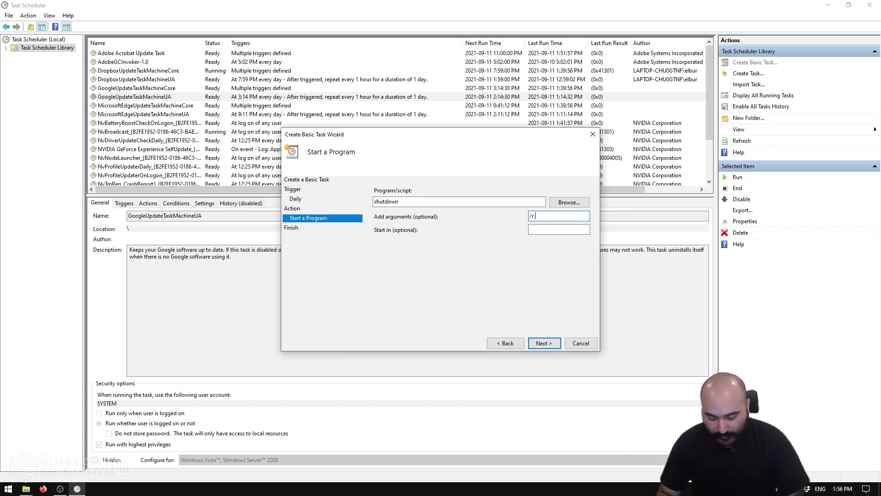
{"action": "type", "text": "/f"}
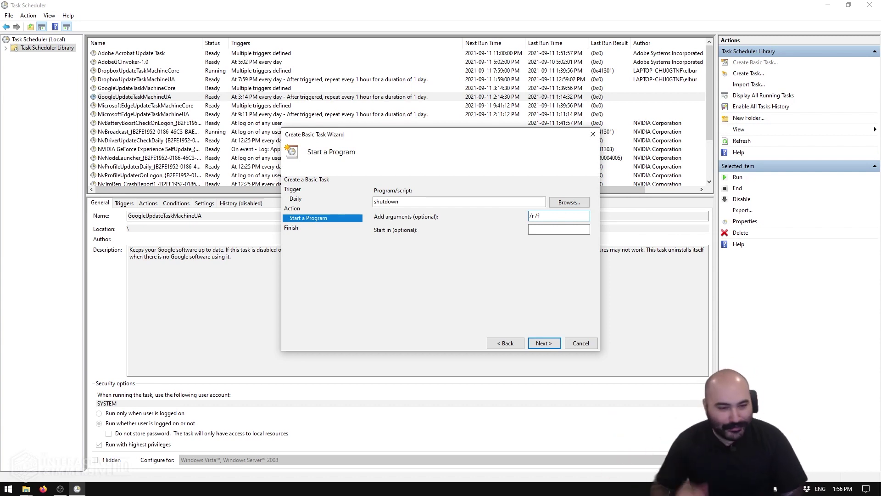
{"action": "type", "text": "/t"}
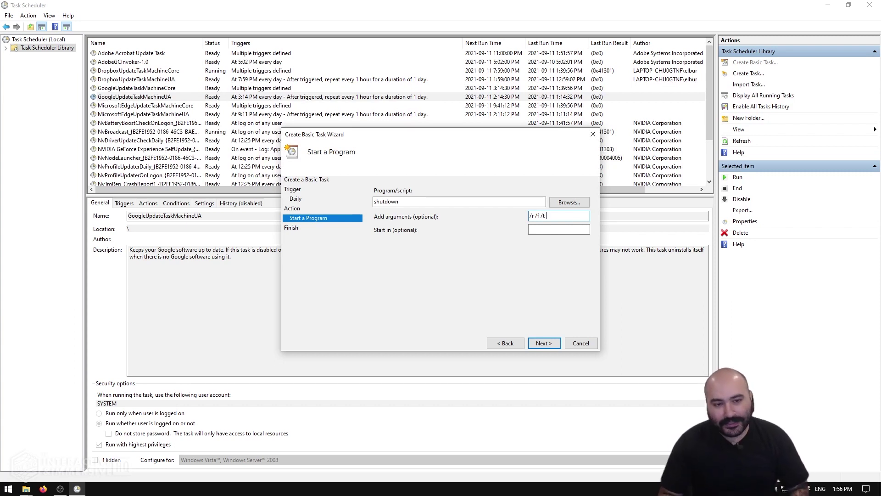
{"action": "type", "text": "60"}
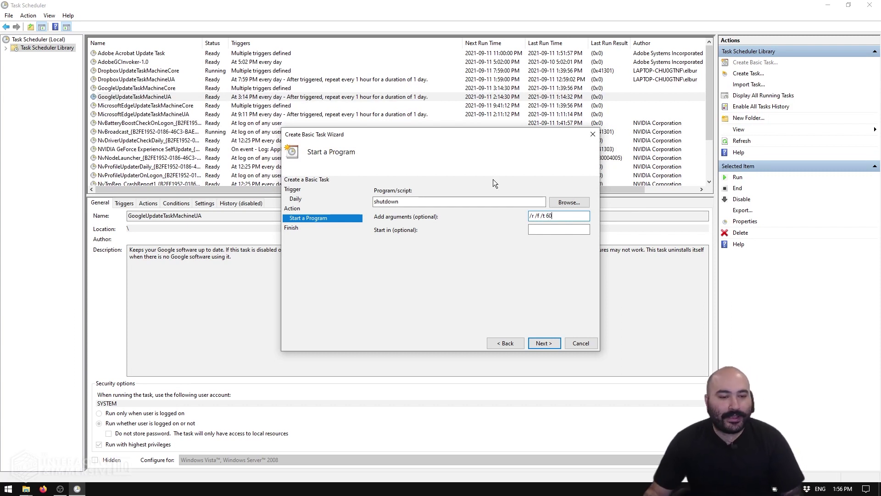
Review the program name and its arguments, and finish creating the nightly reboot task.
{"action": "double_click", "coordinate": [413, 202]}
{"action": "left_click", "coordinate": [541, 215]}
{"action": "double_click", "coordinate": [537, 216]}
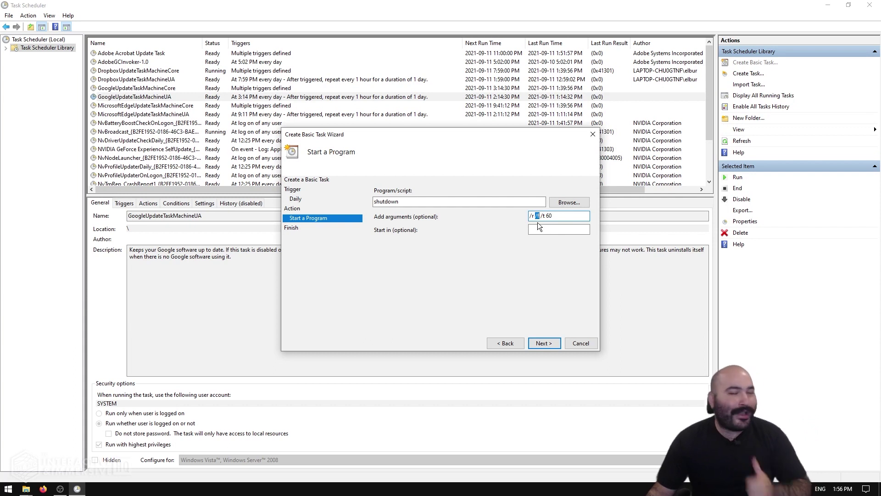
{"action": "double_click", "coordinate": [527, 217]}
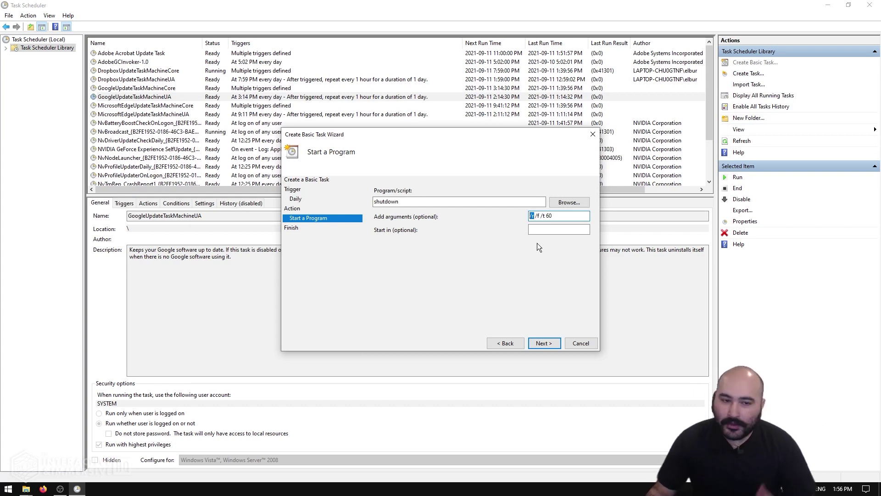
{"action": "key", "text": "Tab"}
{"action": "left_click", "coordinate": [539, 343]}
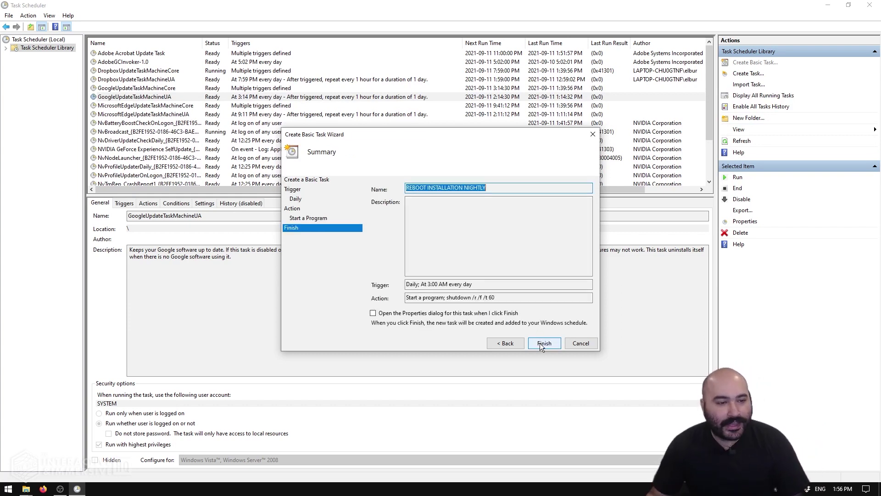
{"action": "left_click", "coordinate": [552, 346]}
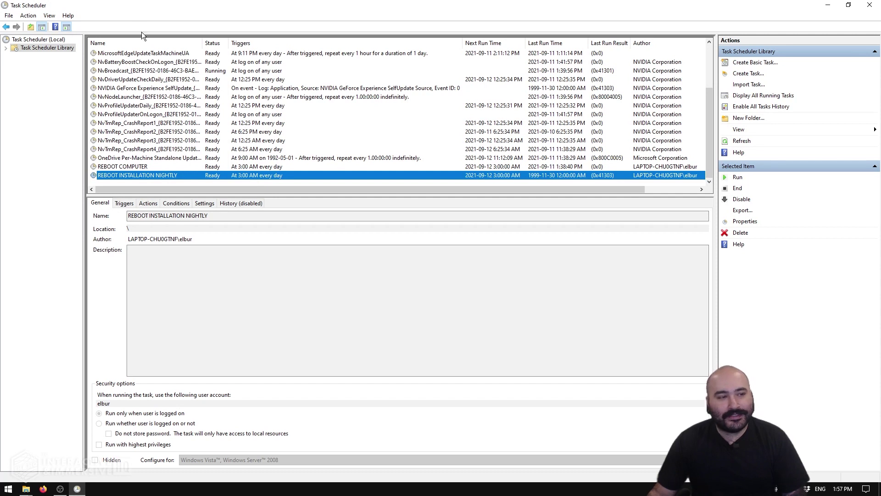
Select the existing REBOOT COMPUTER task in the library to view its details.
{"action": "left_click", "coordinate": [125, 167]}
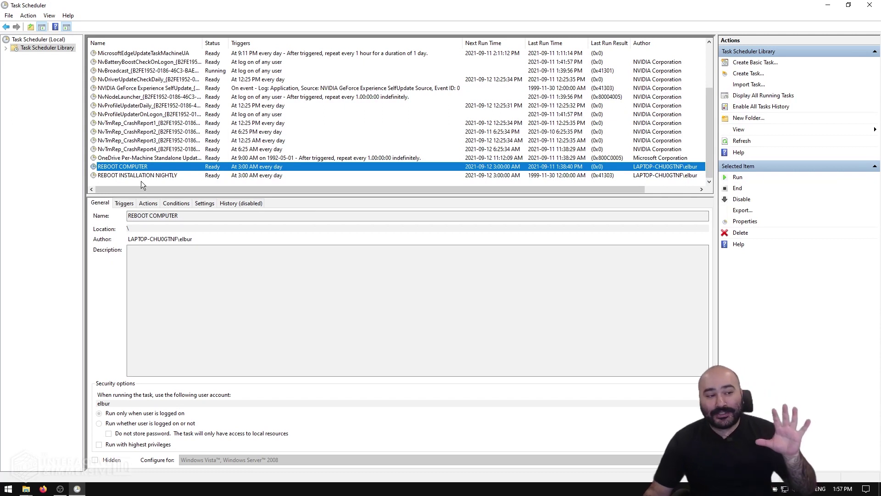
Disable both the REBOOT INSTALLATION NIGHTLY task and the REBOOT COMPUTER task.
{"action": "left_click", "coordinate": [136, 177]}
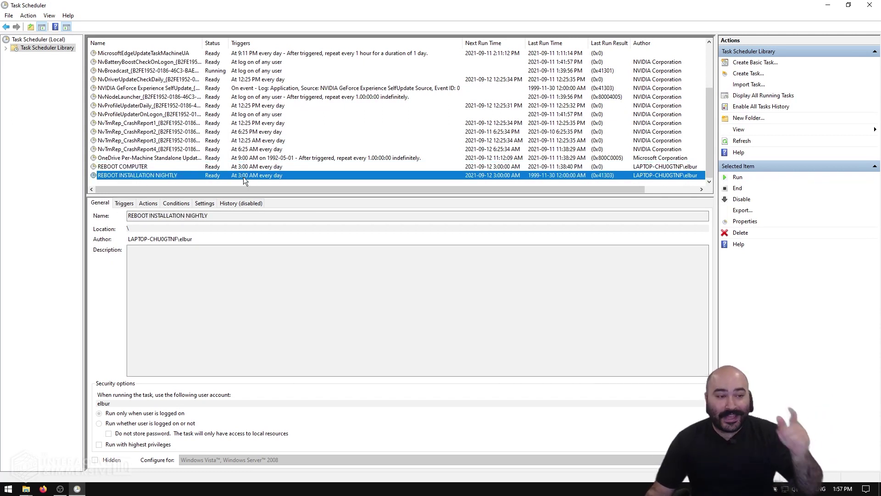
{"action": "right_click", "coordinate": [119, 175]}
{"action": "left_click", "coordinate": [144, 199]}
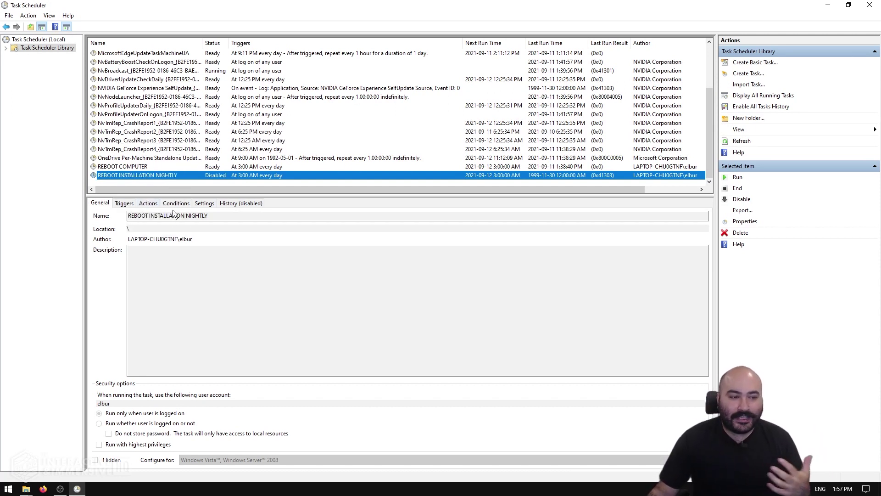
{"action": "right_click", "coordinate": [216, 168]}
{"action": "left_click", "coordinate": [229, 195]}
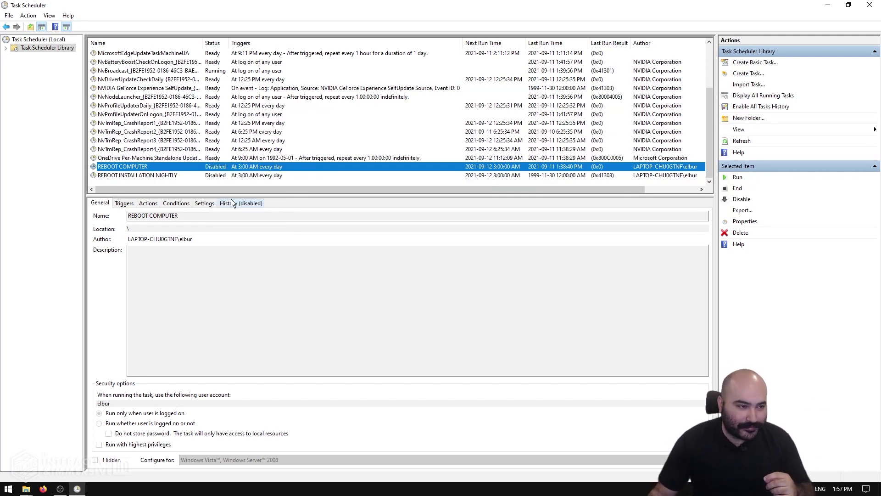
Enable the REBOOT INSTALLATION NIGHTLY task again, leaving it selected in the library.
{"action": "left_click", "coordinate": [230, 175]}
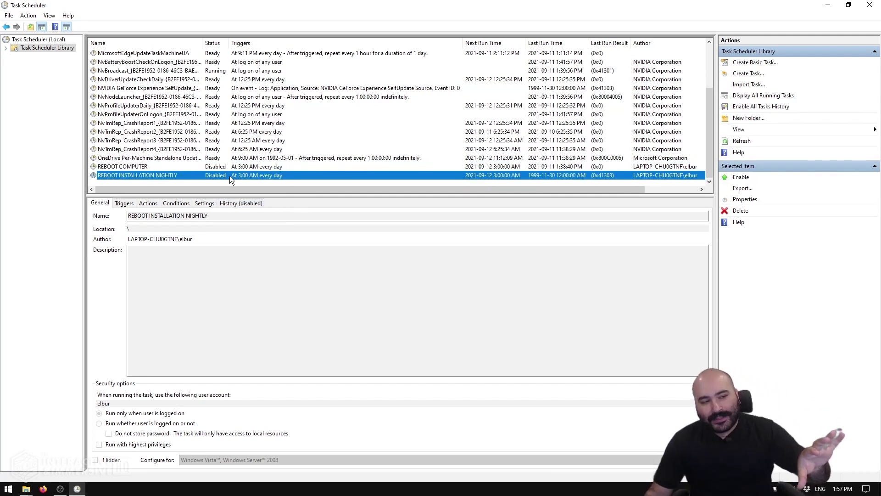
{"action": "right_click", "coordinate": [216, 176]}
{"action": "left_click", "coordinate": [224, 185]}
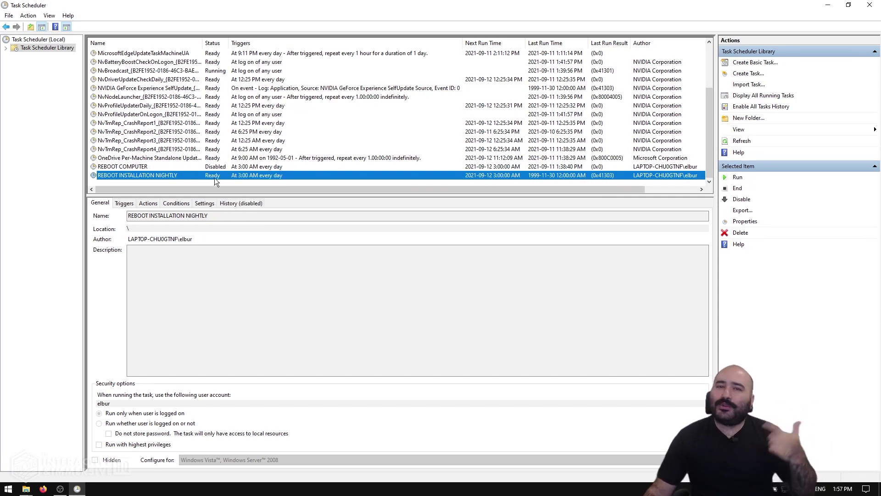
{"action": "right_click", "coordinate": [220, 174]}
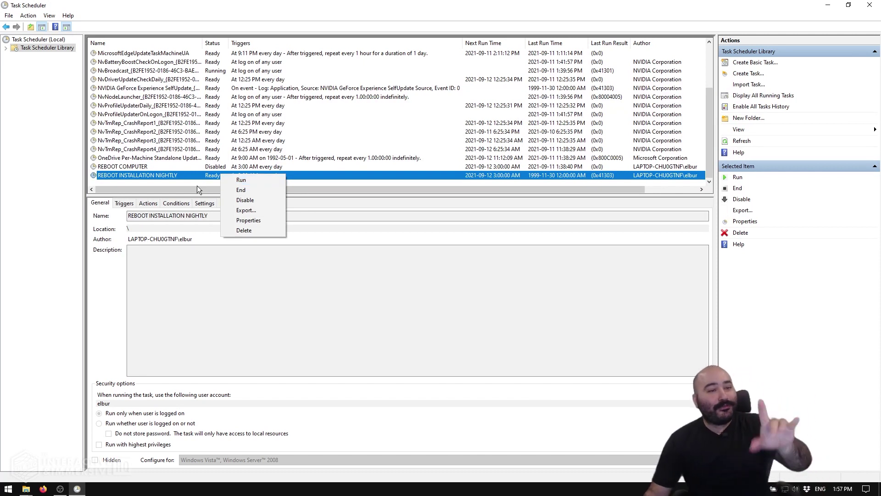
{"action": "left_click", "coordinate": [192, 175]}
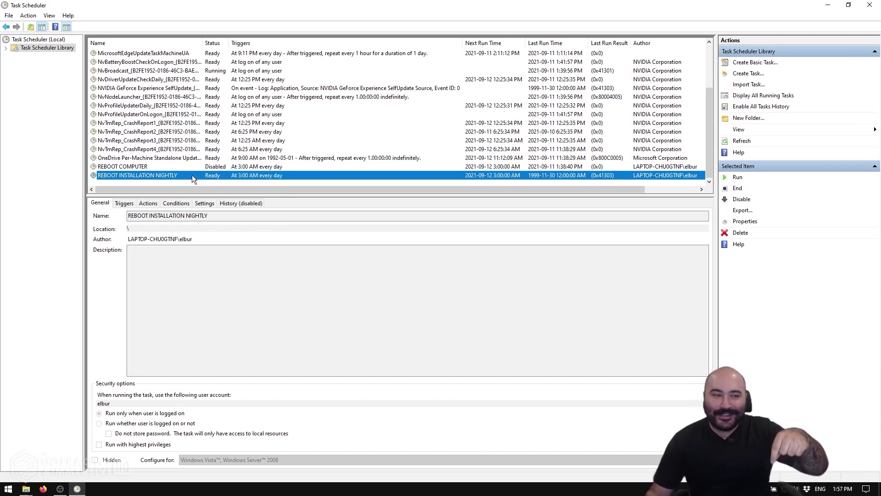
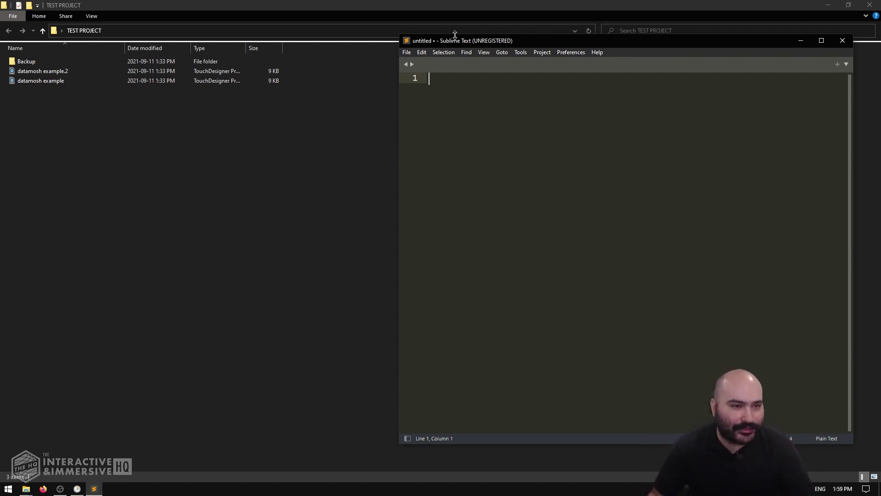
In the untitled Sublime Text file, write the wait command TIMEOUT 180 on the first line.
{"action": "left_click_drag", "start_coordinate": [455, 34], "coordinate": [455, 79]}
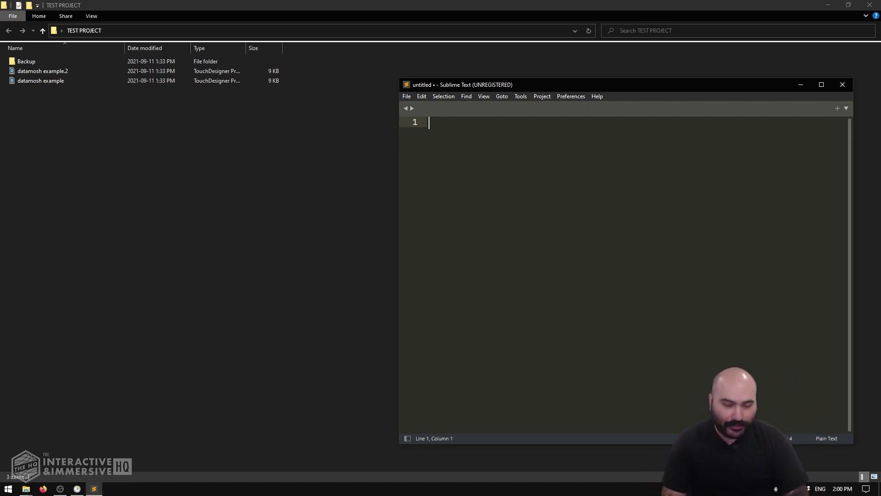
{"action": "type", "text": "TIMEOUT "}
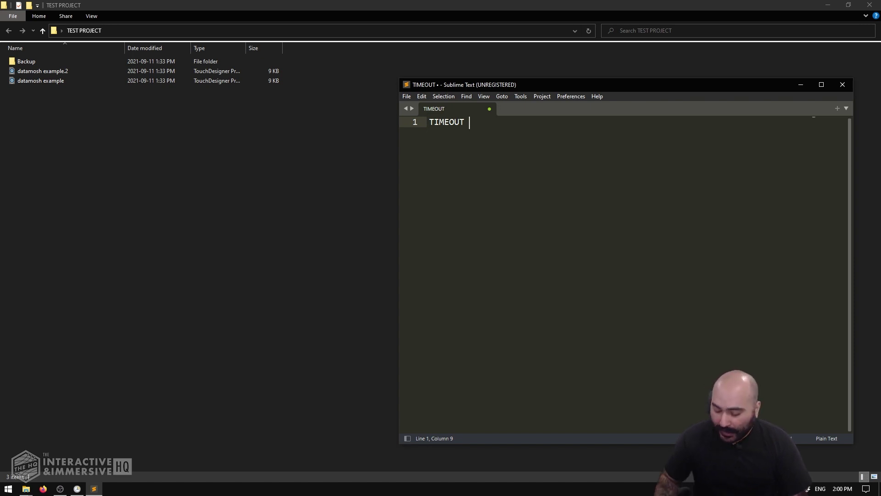
{"action": "type", "text": "180"}
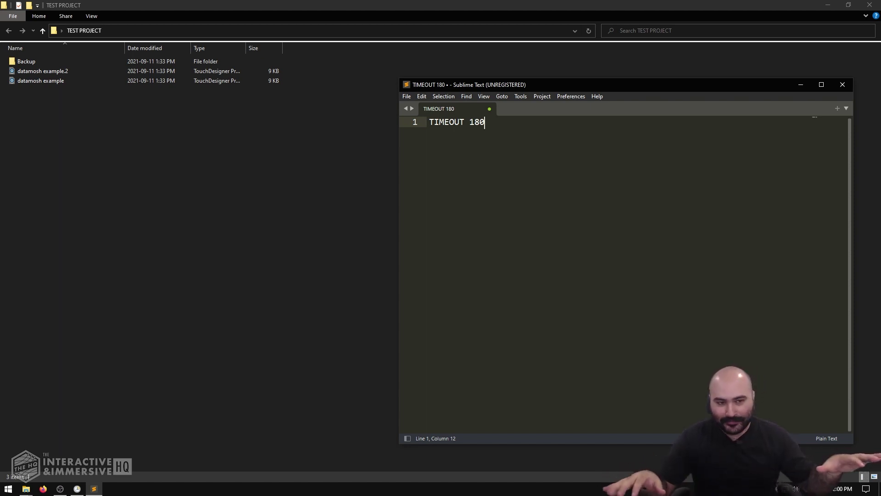
Leave a blank line and begin line 3 with the start command and an empty quoted title.
{"action": "key", "text": "Return"}
{"action": "key", "text": "Return"}
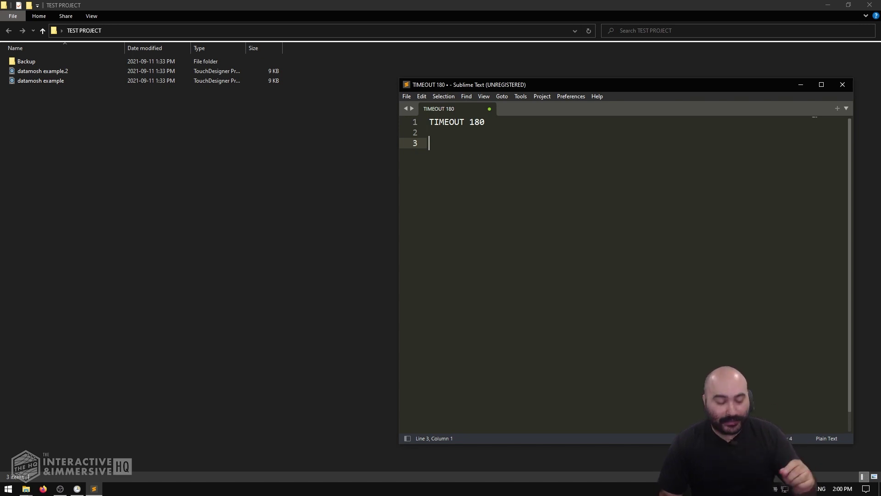
{"action": "type", "text": "start "}
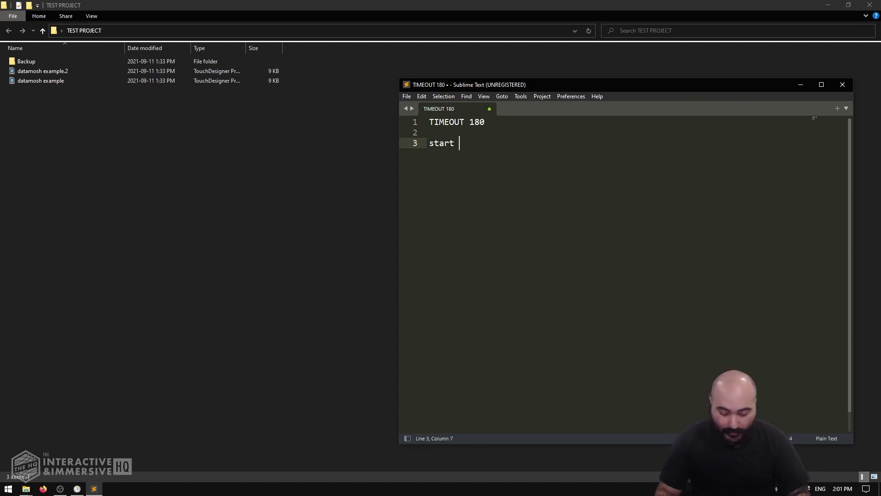
{"action": "type", "text": "\"\""}
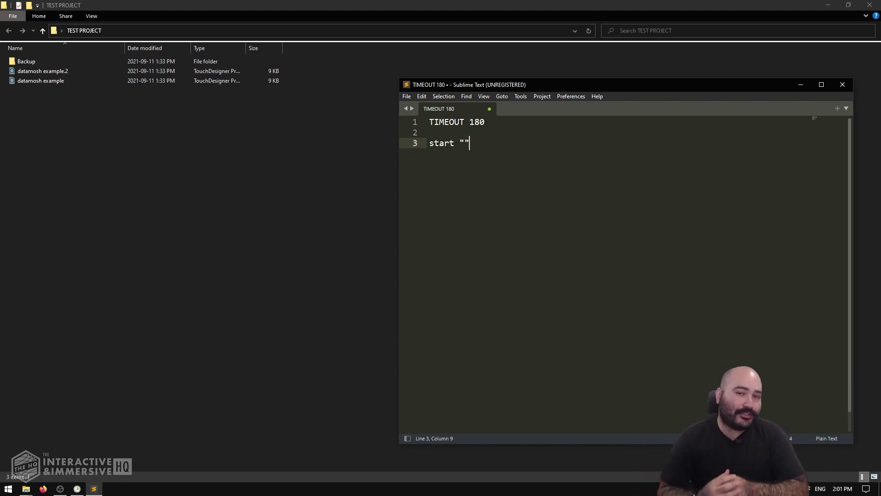
Try TouchDesigner App as the title inside the start command's quotes, and clear it again.
{"action": "left_click", "coordinate": [464, 142]}
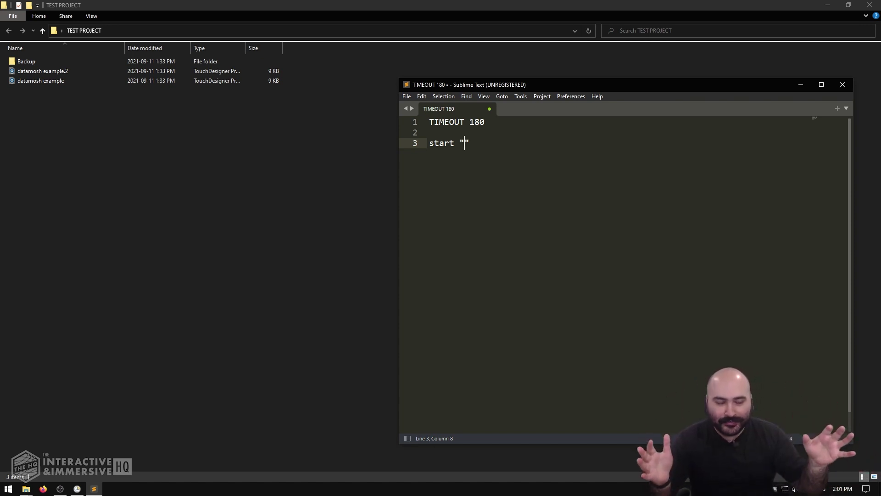
{"action": "type", "text": "TouchDesig"}
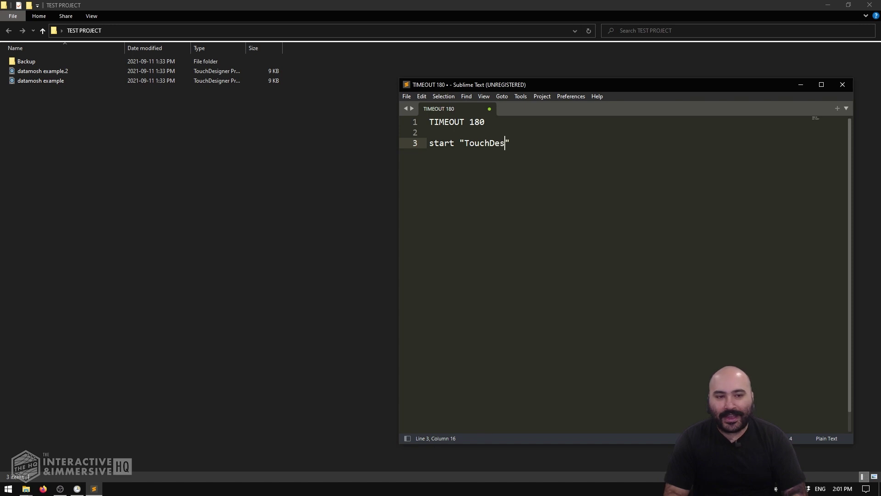
{"action": "type", "text": "ner App"}
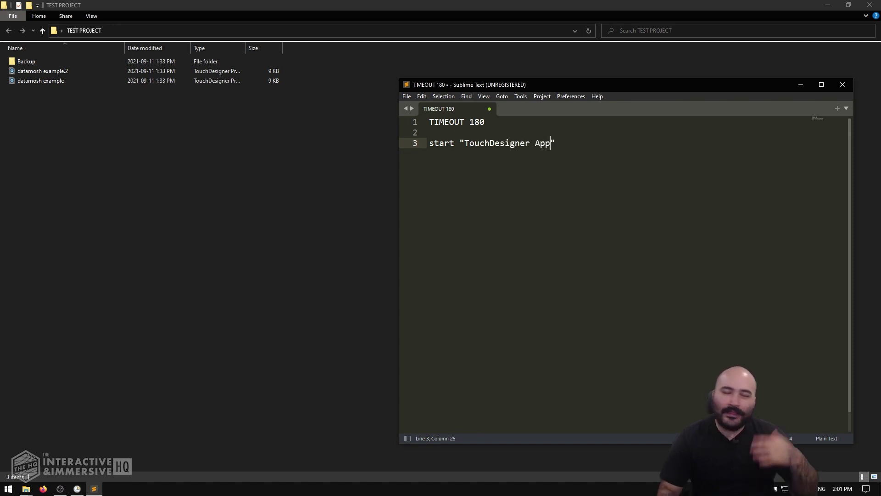
{"action": "key", "text": "BackSpace"}
{"action": "key", "text": "BackSpace"}
{"action": "key", "text": "BackSpace"}
{"action": "key", "text": "BackSpace"}
{"action": "key", "text": "BackSpace"}
{"action": "key", "text": "BackSpace"}
{"action": "key", "text": "BackSpace"}
{"action": "key", "text": "BackSpace"}
{"action": "key", "text": "BackSpace"}
{"action": "key", "text": "BackSpace"}
{"action": "key", "text": "BackSpace"}
{"action": "key", "text": "BackSpace"}
{"action": "key", "text": "BackSpace"}
{"action": "key", "text": "BackSpace"}
{"action": "key", "text": "BackSpace"}
{"action": "key", "text": "BackSpace"}
{"action": "key", "text": "BackSpace"}
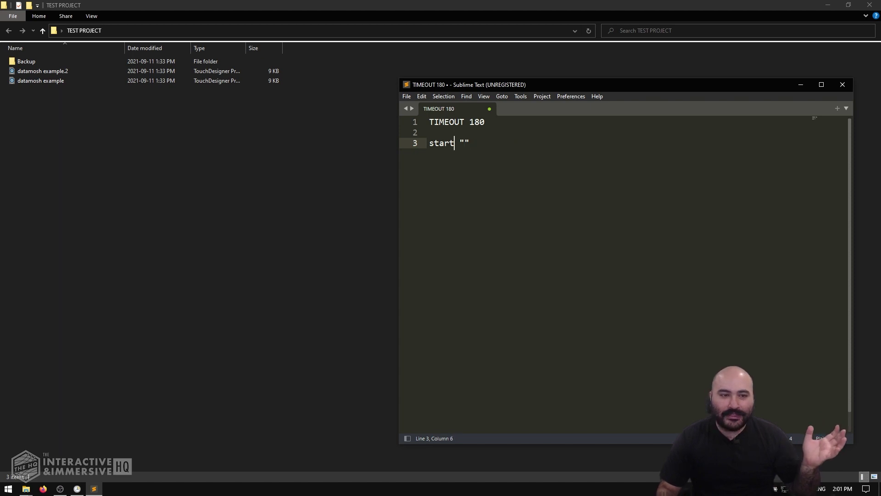
{"action": "key", "text": "Right"}
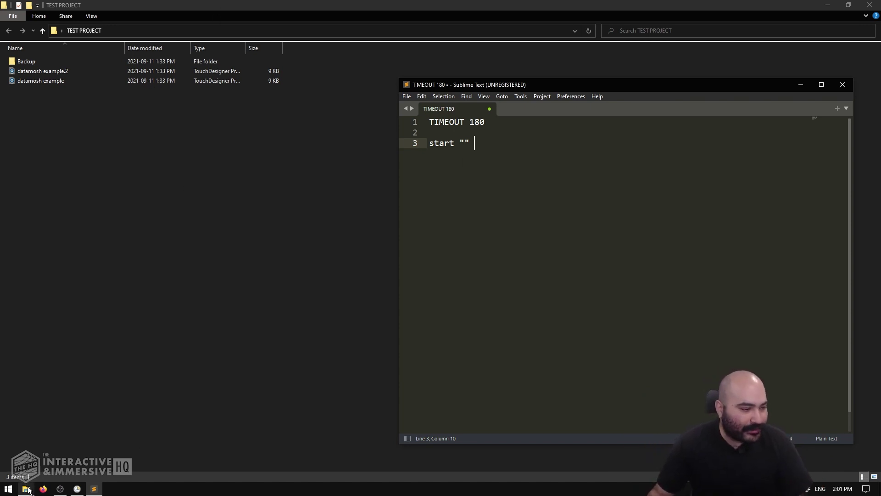
Switch to File Explorer and browse to the folder C:\Program Files\Derivative\TouchDesigner\bin.
{"action": "left_click", "coordinate": [63, 330]}
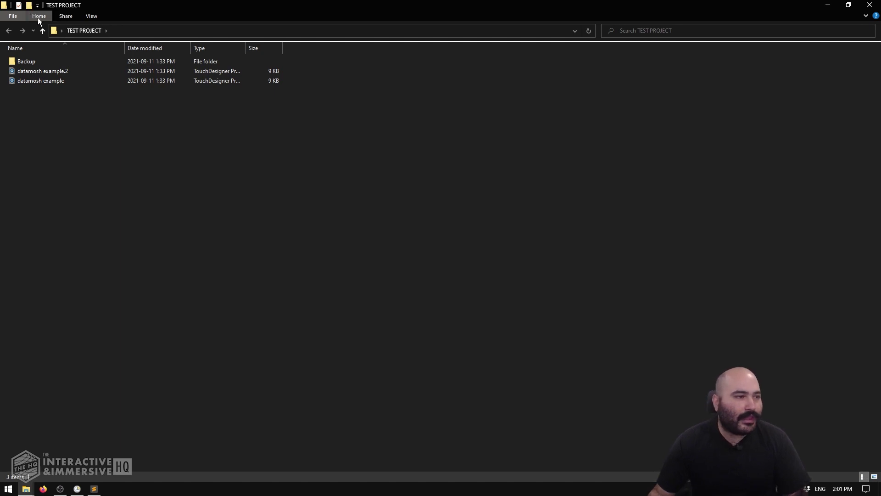
{"action": "left_click", "coordinate": [62, 31]}
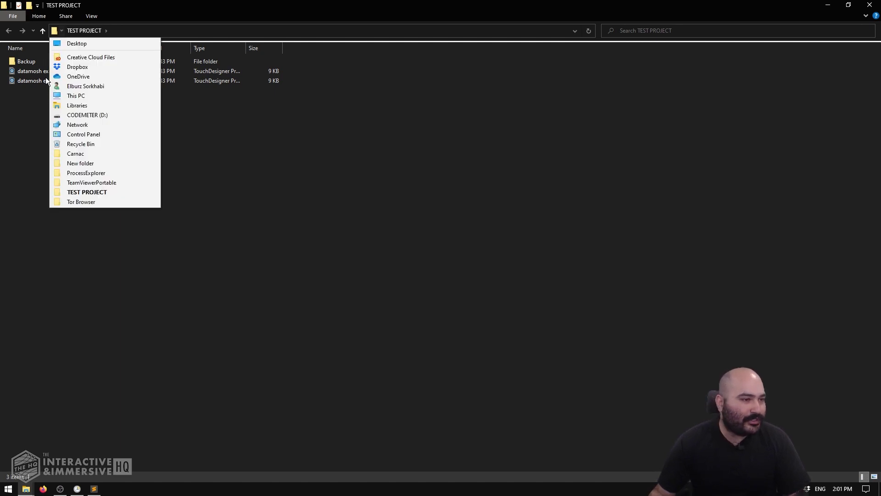
{"action": "left_click", "coordinate": [73, 96]}
{"action": "double_click", "coordinate": [68, 115]}
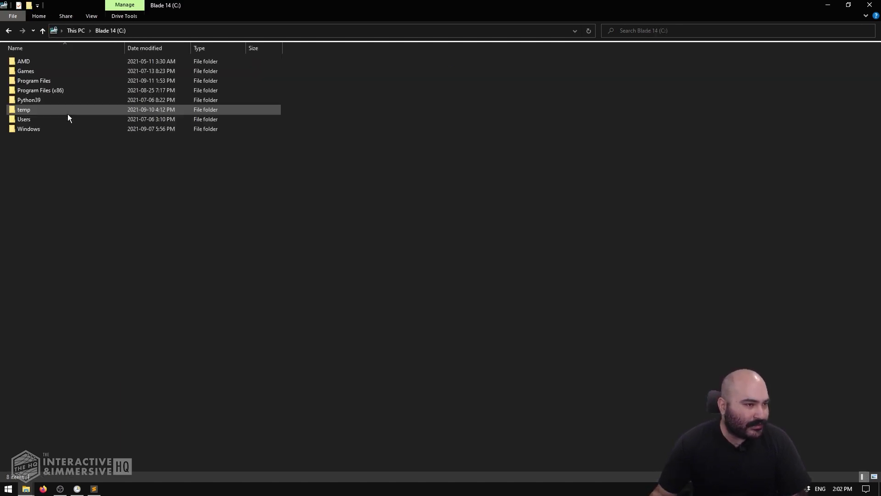
{"action": "double_click", "coordinate": [36, 82]}
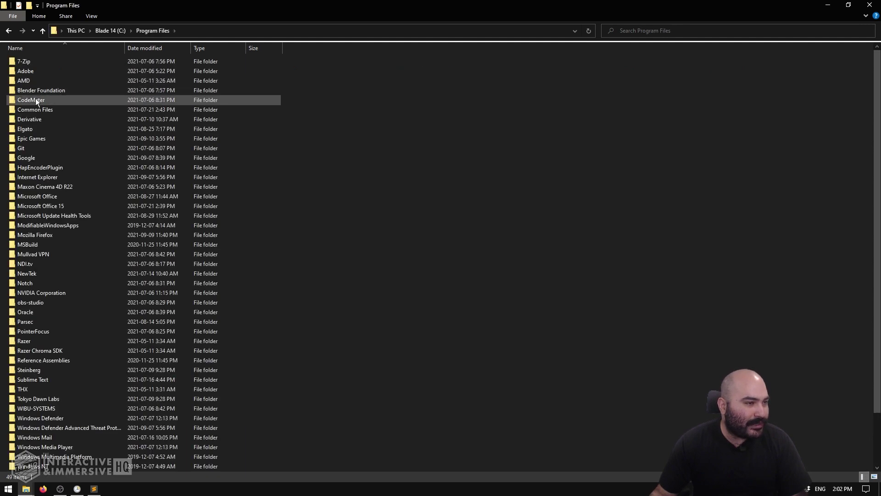
{"action": "double_click", "coordinate": [33, 121]}
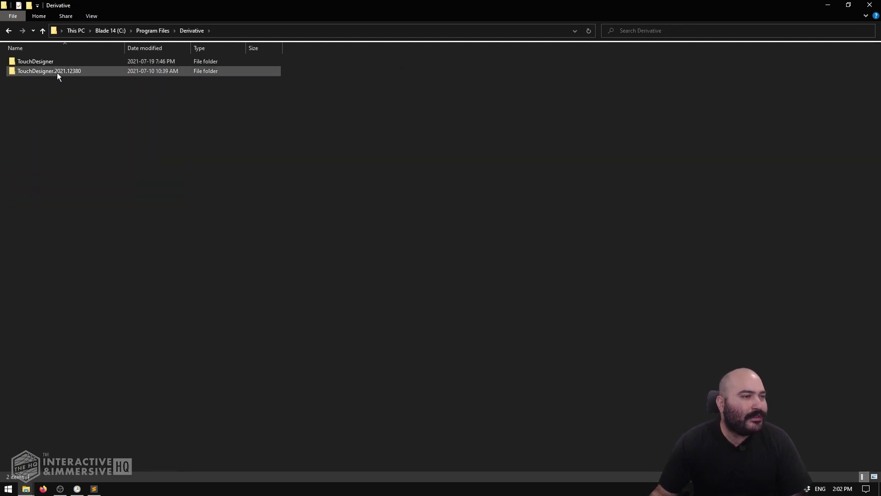
{"action": "left_click", "coordinate": [37, 62]}
{"action": "double_click", "coordinate": [36, 61]}
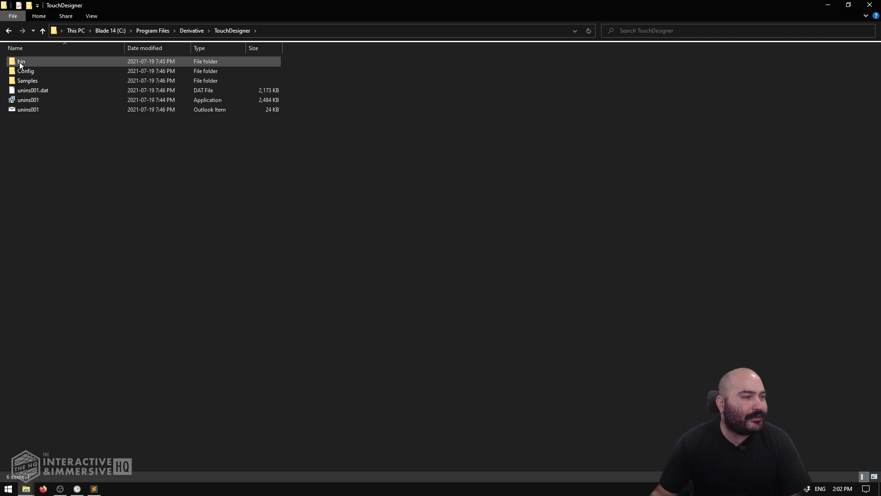
{"action": "double_click", "coordinate": [19, 62]}
Locate the TouchDesigner application in the bin folder and copy the folder's path.
{"action": "scroll", "coordinate": [102, 208], "scroll_direction": "down", "scroll_amount": 20}
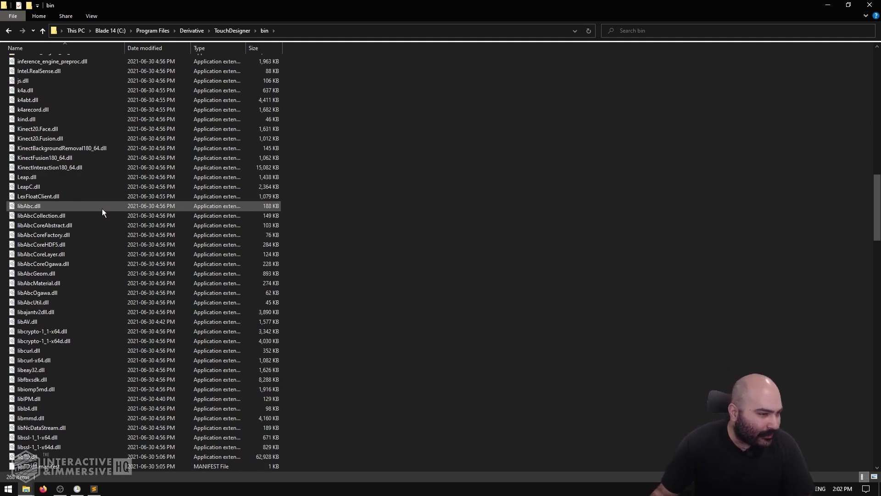
{"action": "scroll", "coordinate": [102, 209], "scroll_direction": "down", "scroll_amount": 20}
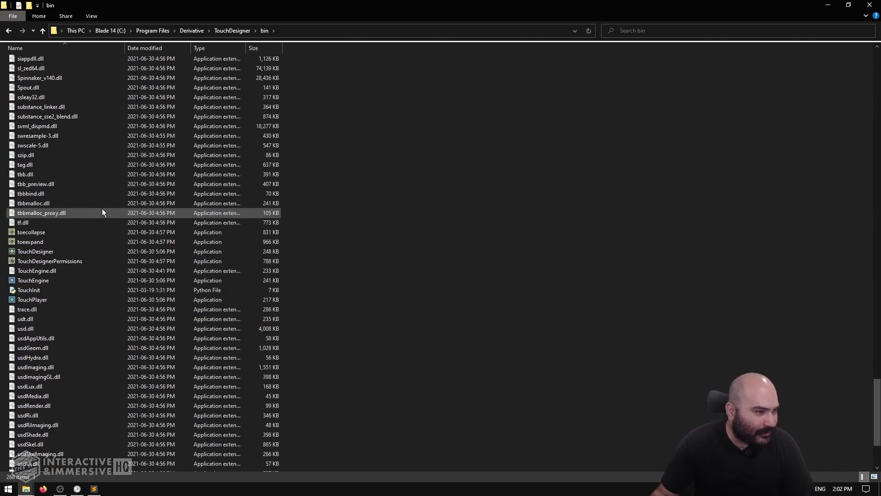
{"action": "left_click", "coordinate": [57, 254]}
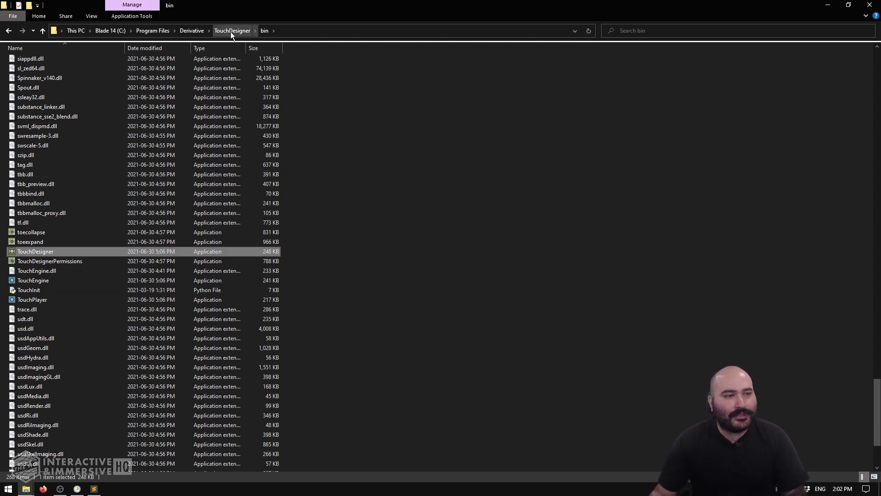
{"action": "left_click", "coordinate": [313, 29]}
{"action": "key", "text": "ctrl+c"}
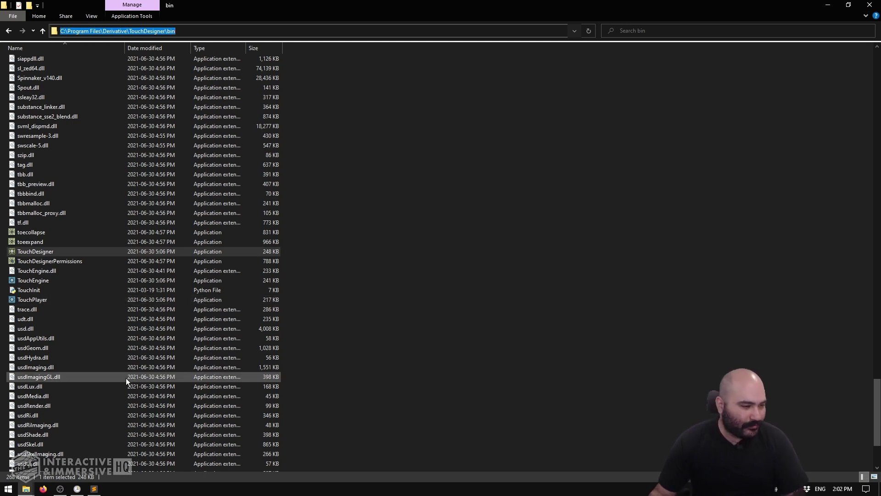
In Sublime Text, append the quoted path "C:\Program Files\Derivative\TouchDesigner\bin\TouchDesigner.exe" to the start command.
{"action": "left_click", "coordinate": [95, 492]}
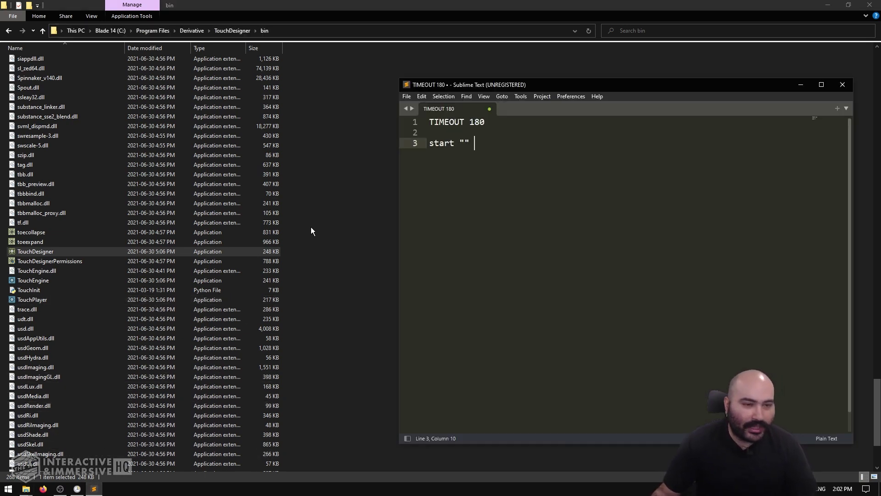
{"action": "type", "text": "\""}
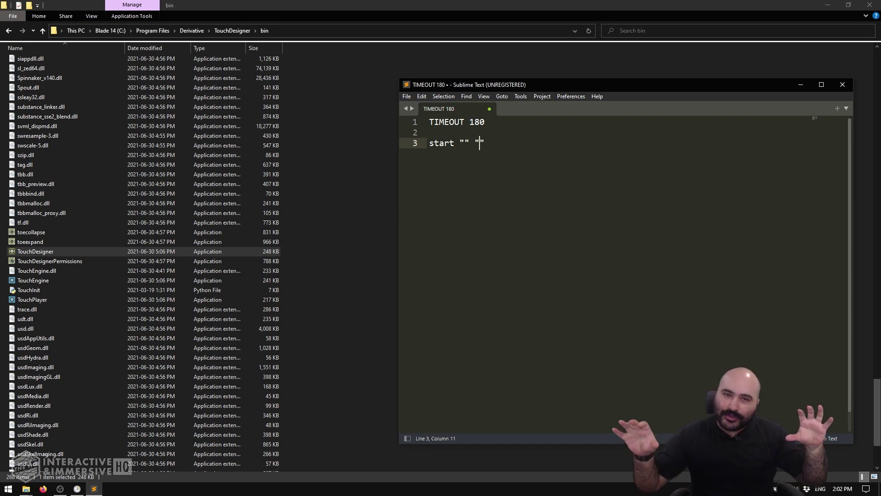
{"action": "key", "text": "ctrl+v"}
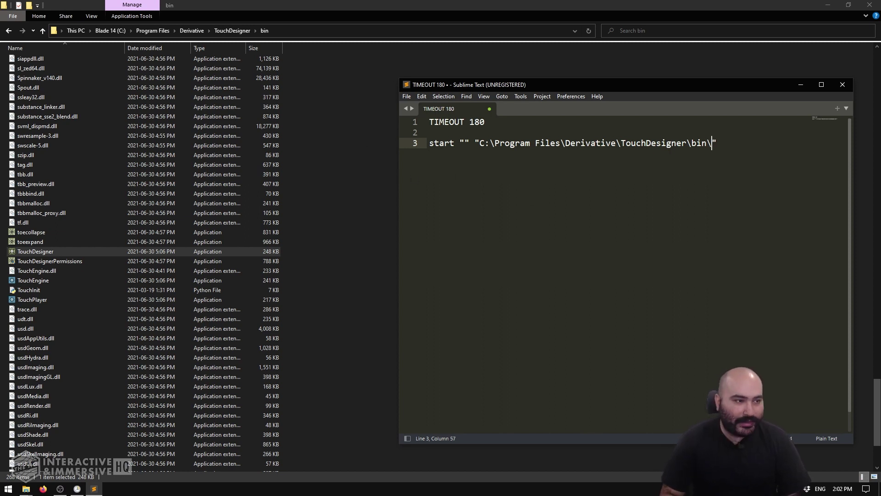
{"action": "type", "text": "TouchDesig"}
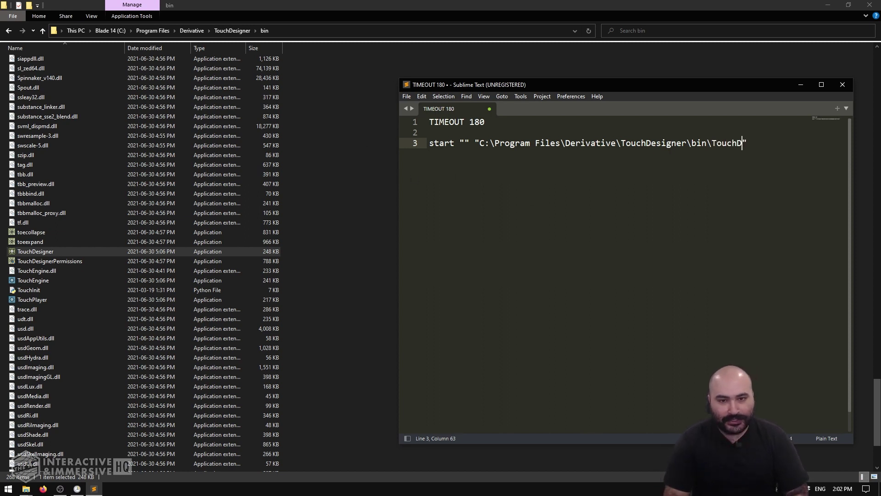
{"action": "type", "text": "ner.exe"}
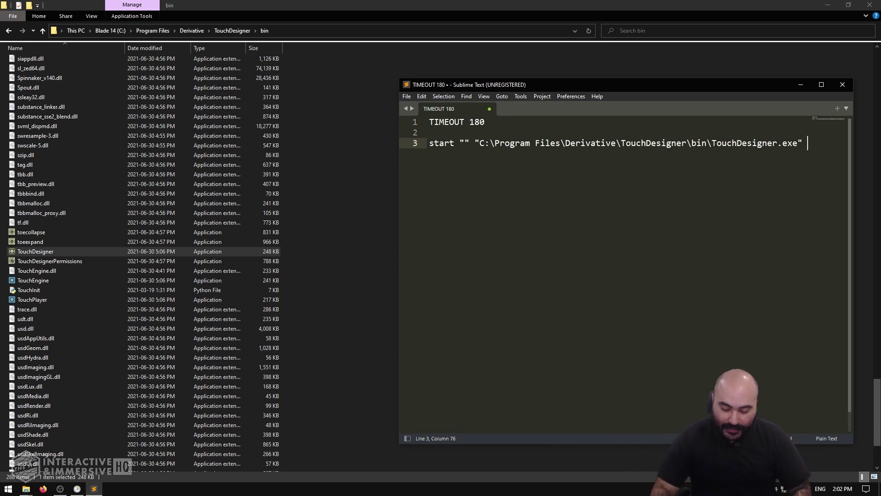
Add an empty pair of quotes after the TouchDesigner path, and copy the TEST PROJECT folder's path from File Explorer.
{"action": "type", "text": "\""}
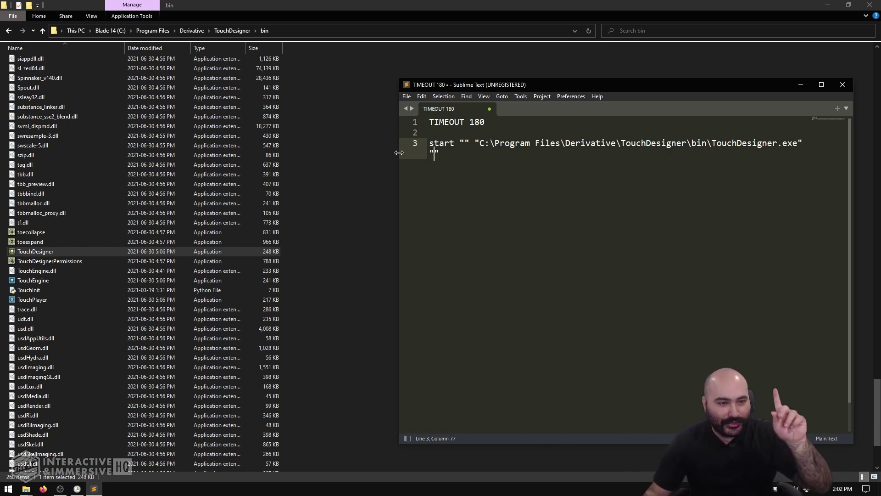
{"action": "left_click_drag", "start_coordinate": [398, 152], "coordinate": [288, 154]}
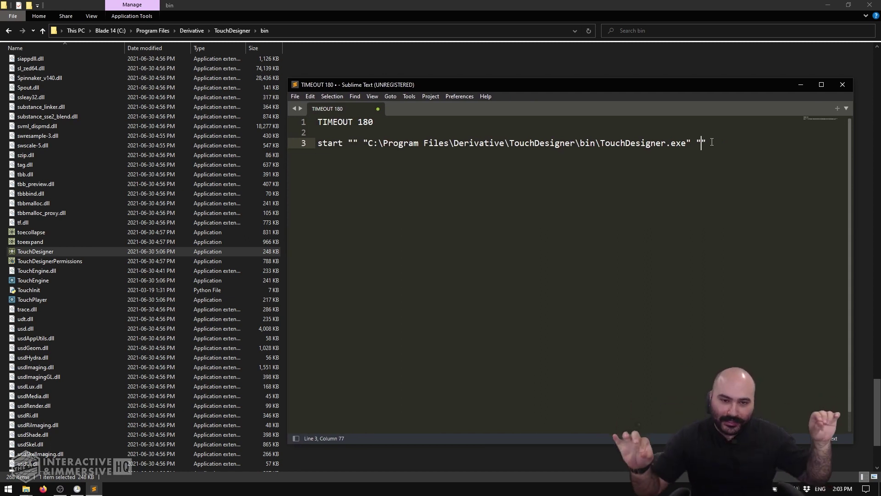
{"action": "left_click", "coordinate": [828, 10]}
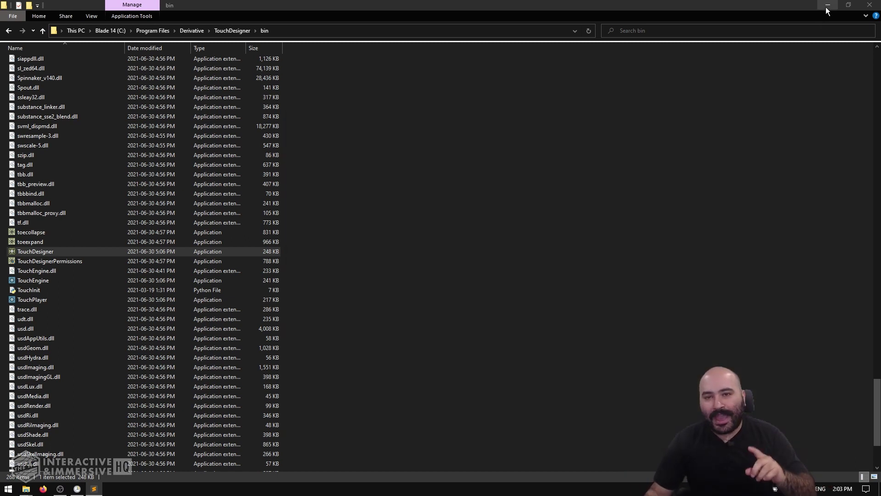
{"action": "left_click", "coordinate": [827, 10]}
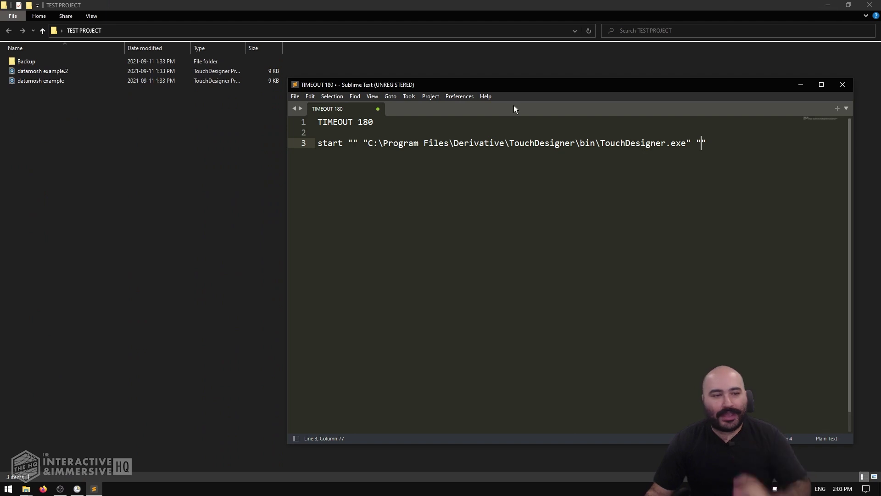
{"action": "left_click", "coordinate": [159, 30]}
{"action": "key", "text": "ctrl+c"}
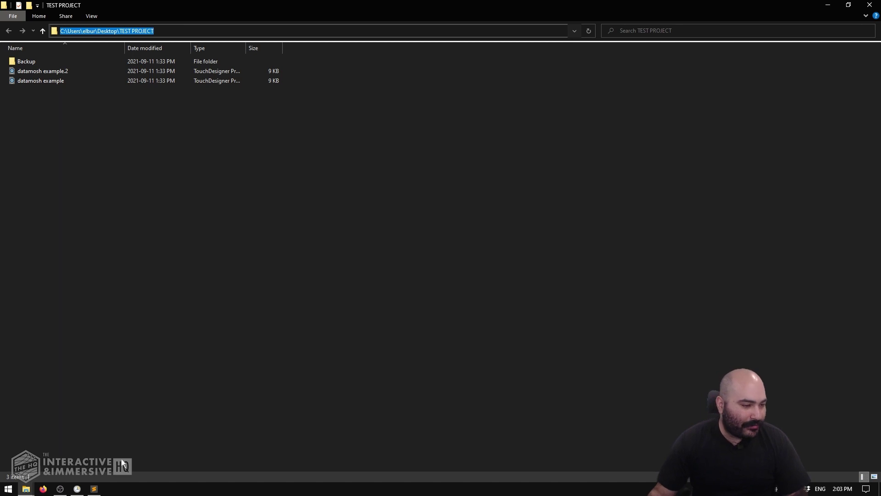
In Sublime Text, fill the last quotes with the copied TEST PROJECT path followed by \datamosh example.toe.
{"action": "left_click", "coordinate": [97, 491]}
{"action": "key", "text": "ctrl+v"}
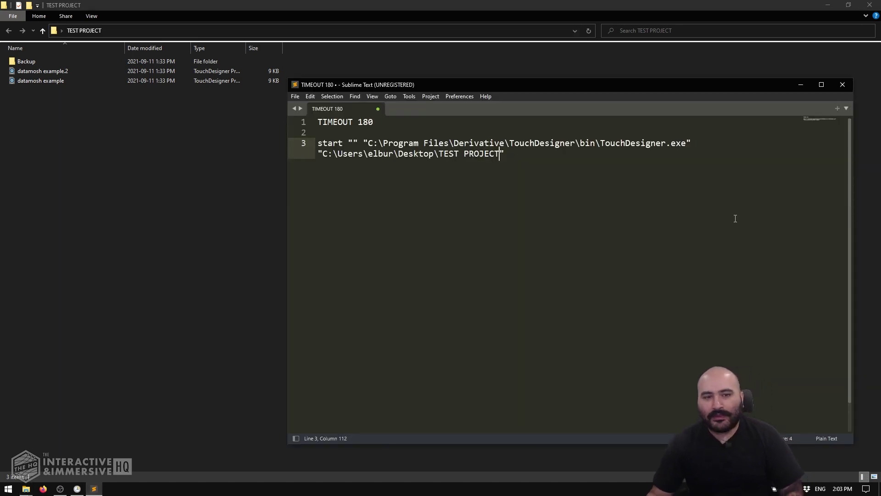
{"action": "type", "text": "\\"}
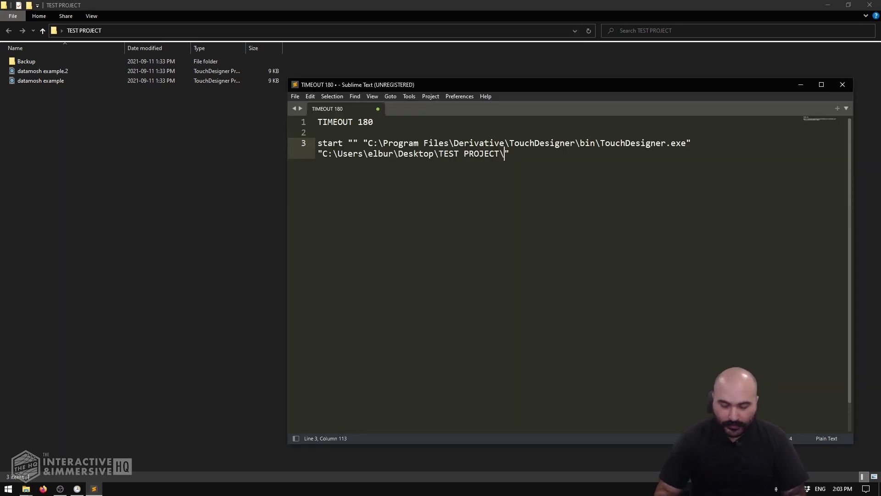
{"action": "type", "text": "datamosh exa"}
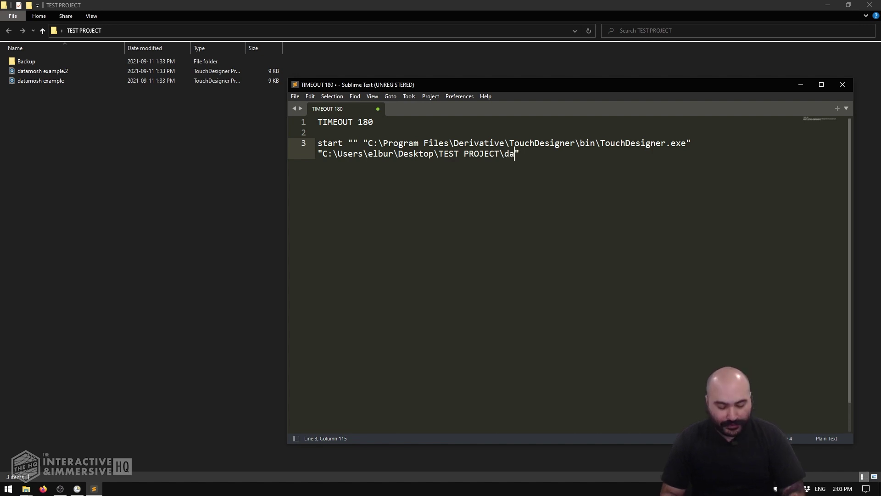
{"action": "type", "text": "mple.toe"}
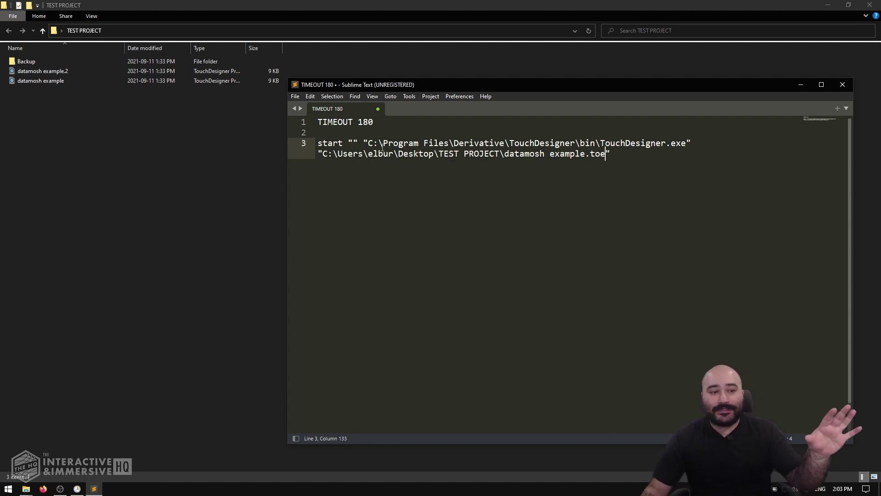
Set the script's TIMEOUT to 10 and save the file as startup.bat in the desktop's TEST PROJECT folder.
{"action": "double_click", "coordinate": [363, 123]}
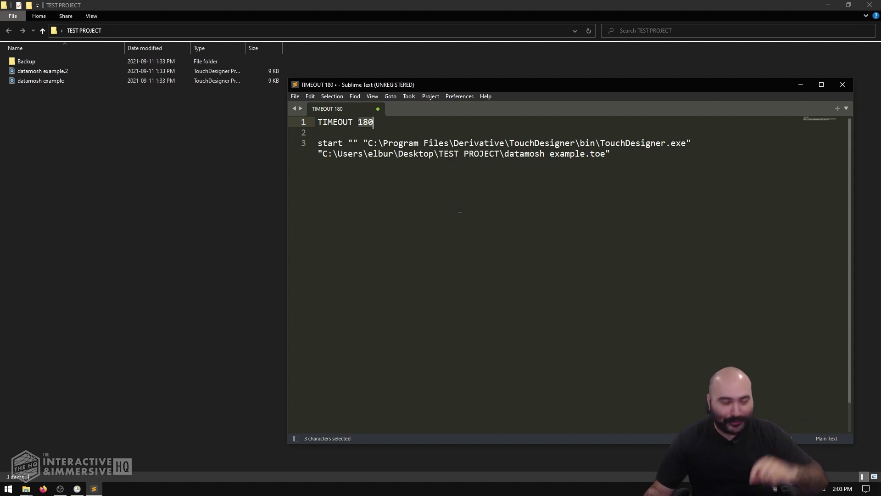
{"action": "type", "text": "10"}
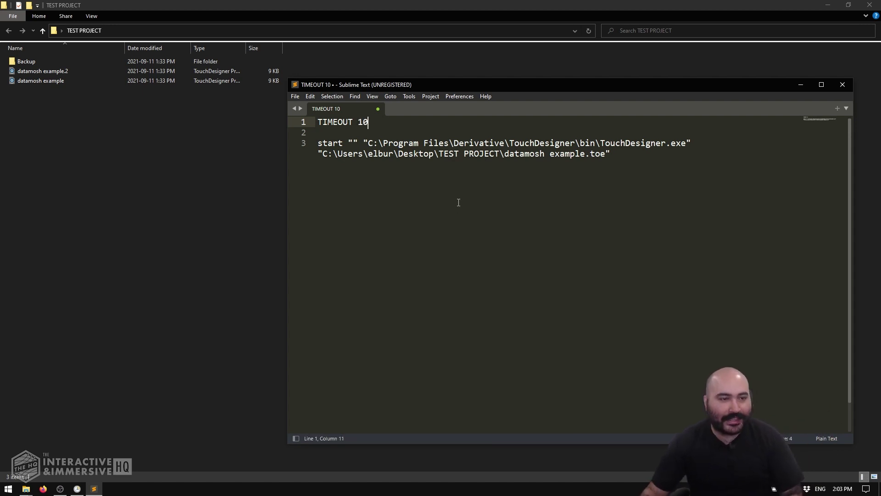
{"action": "key", "text": "ctrl+s"}
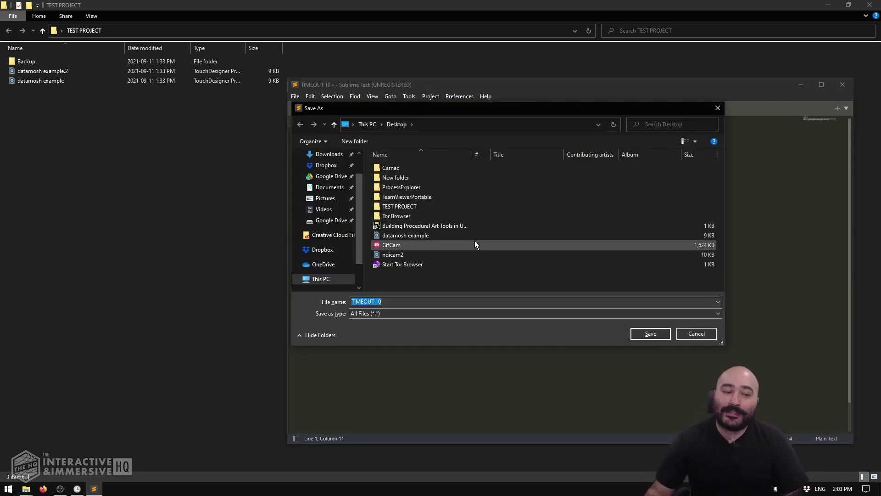
{"action": "left_click_drag", "start_coordinate": [420, 115], "coordinate": [462, 202]}
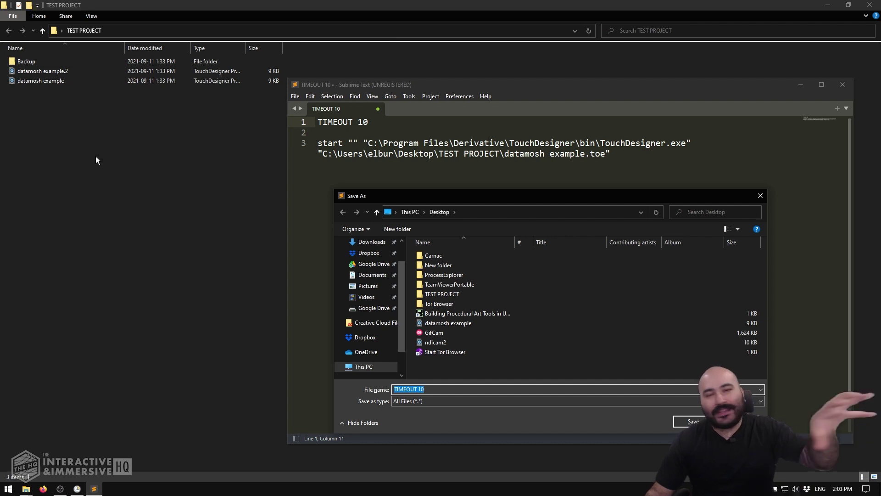
{"action": "double_click", "coordinate": [434, 294]}
{"action": "left_click", "coordinate": [435, 390]}
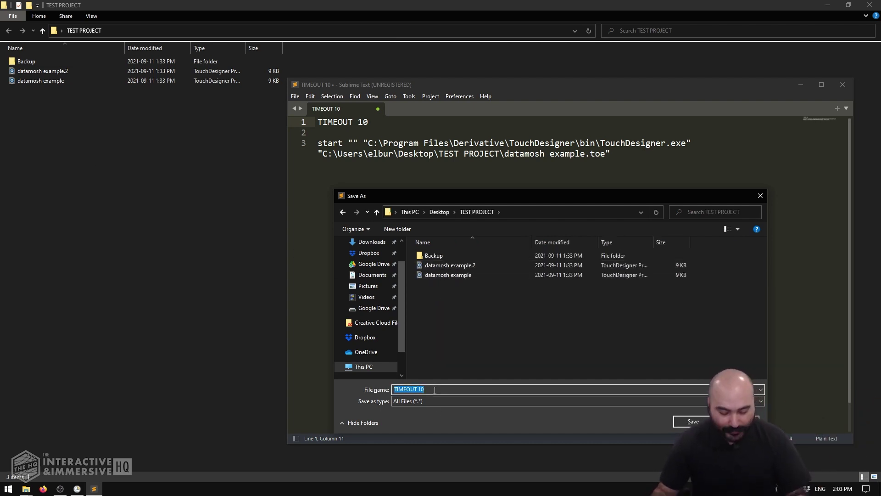
{"action": "type", "text": "startup.bat"}
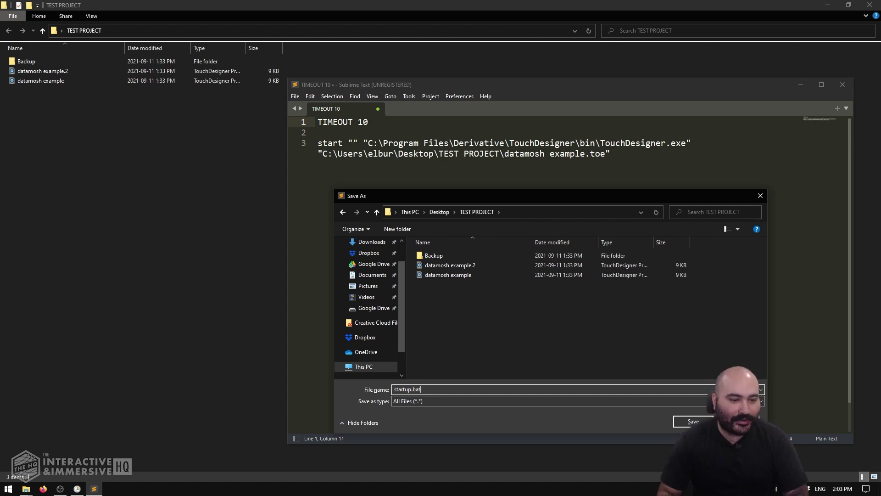
{"action": "key", "text": "Return"}
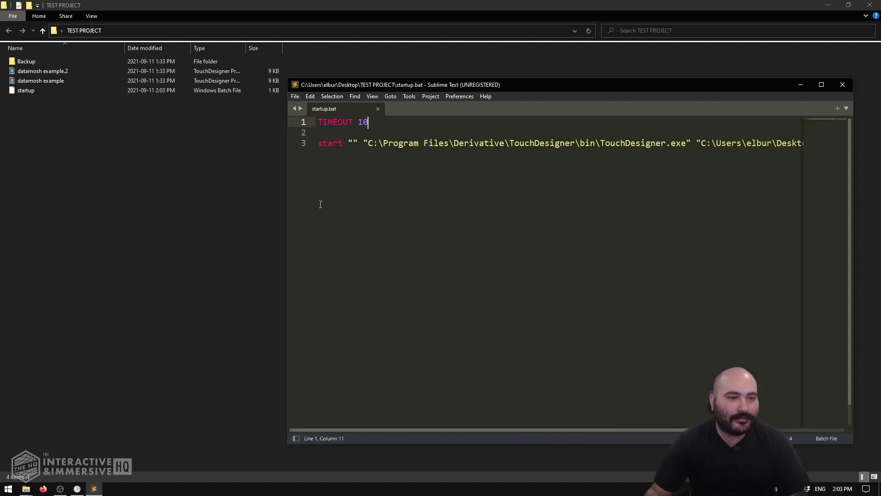
{"action": "left_click", "coordinate": [26, 90]}
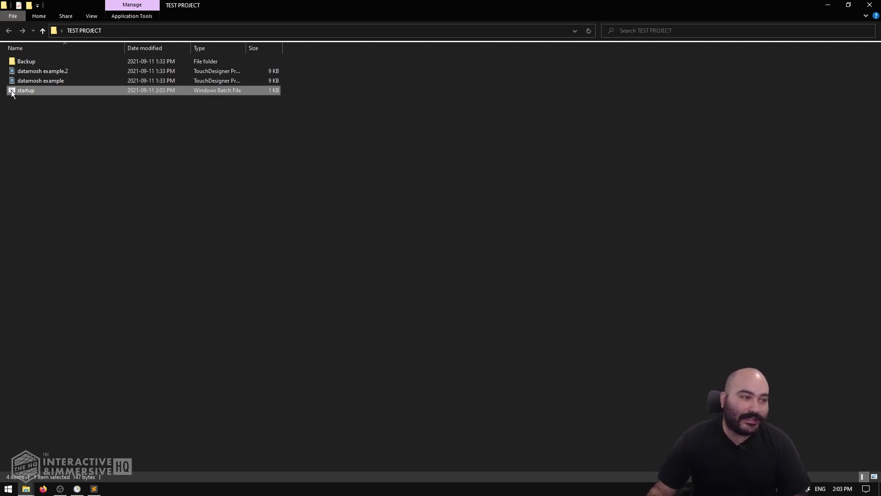
{"action": "left_click", "coordinate": [196, 178]}
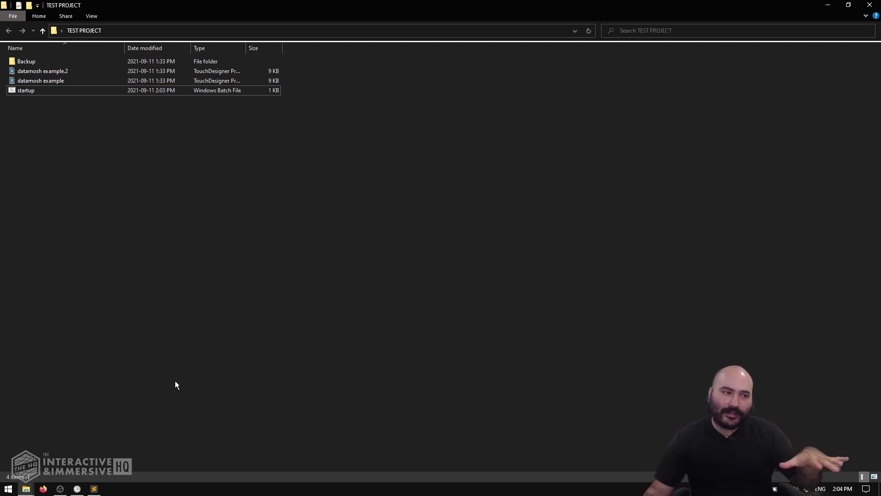
Switch to Task Scheduler and create a basic task named START TOUCHDESIGNER.
{"action": "left_click", "coordinate": [78, 487]}
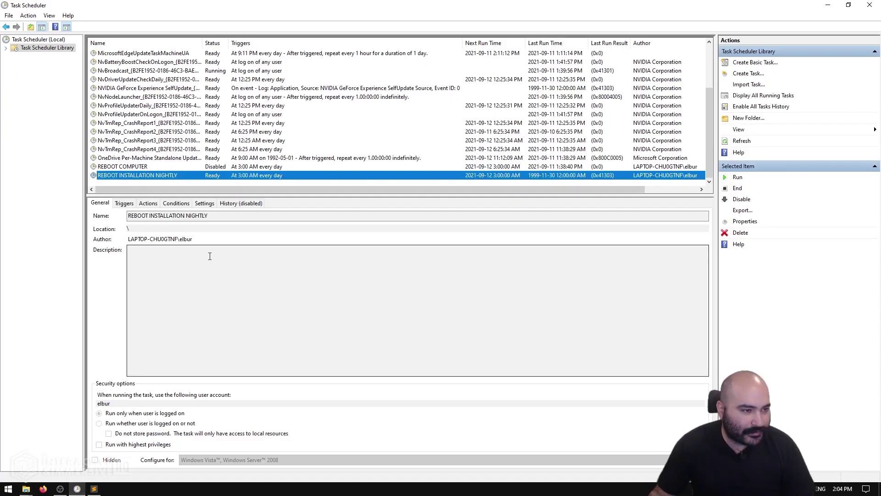
{"action": "left_click", "coordinate": [754, 62]}
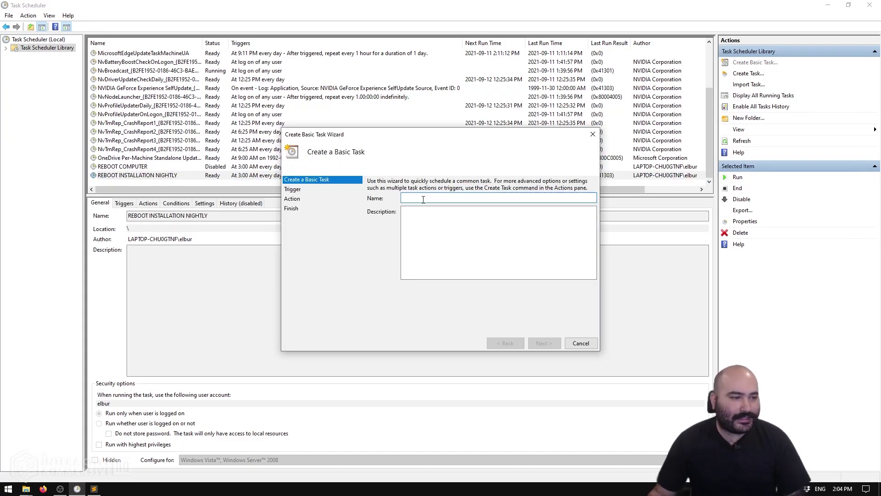
{"action": "type", "text": "START TOUCHD"}
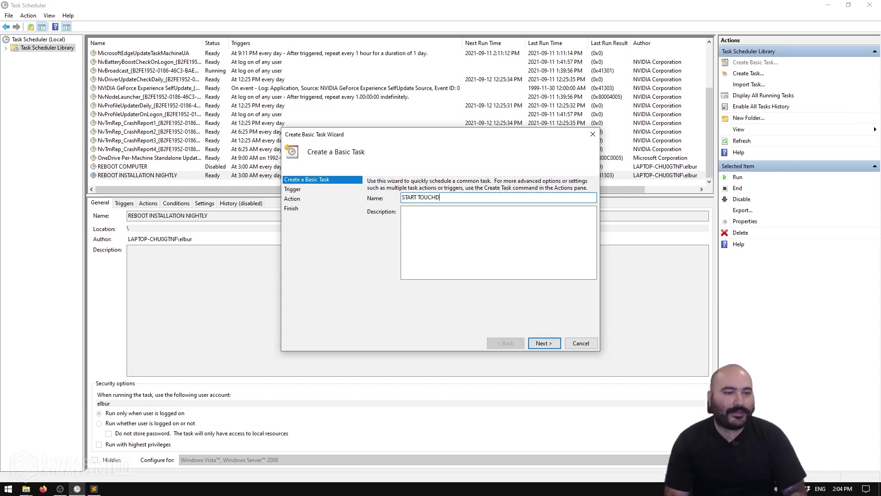
{"action": "type", "text": "ESIGNER"}
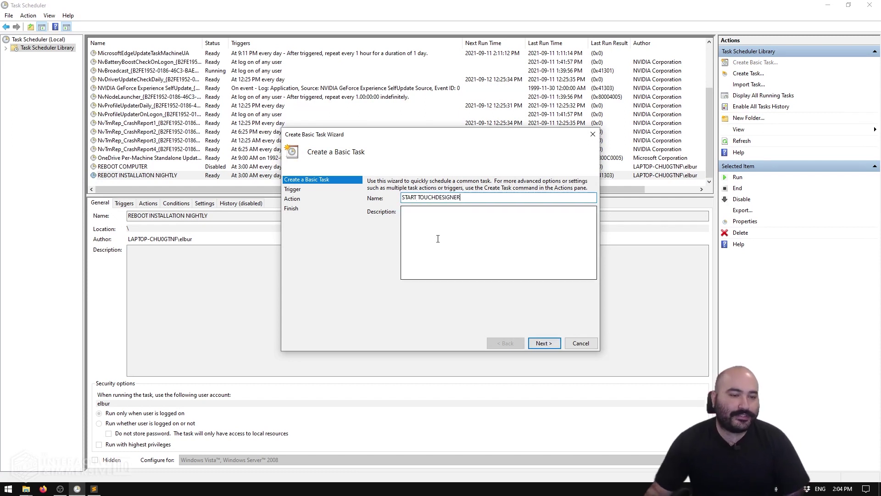
{"action": "left_click", "coordinate": [544, 343]}
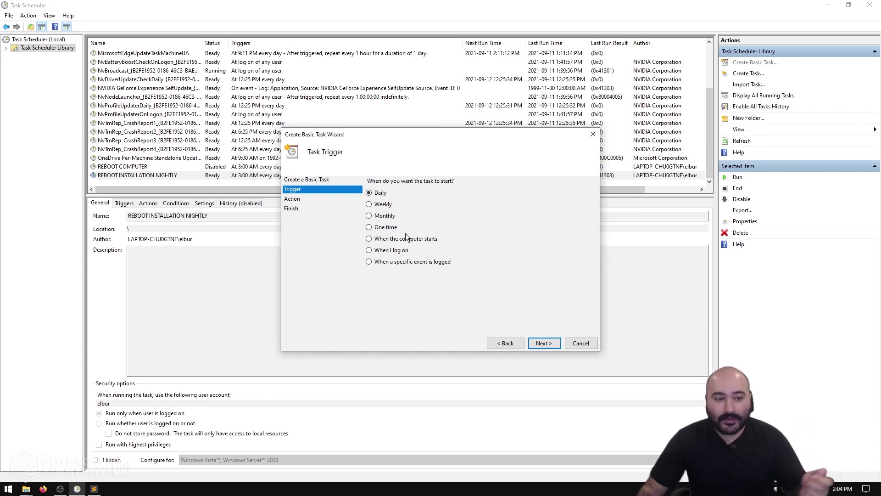
Set the task's trigger to When I log on and its action to Start a program.
{"action": "left_click", "coordinate": [378, 252]}
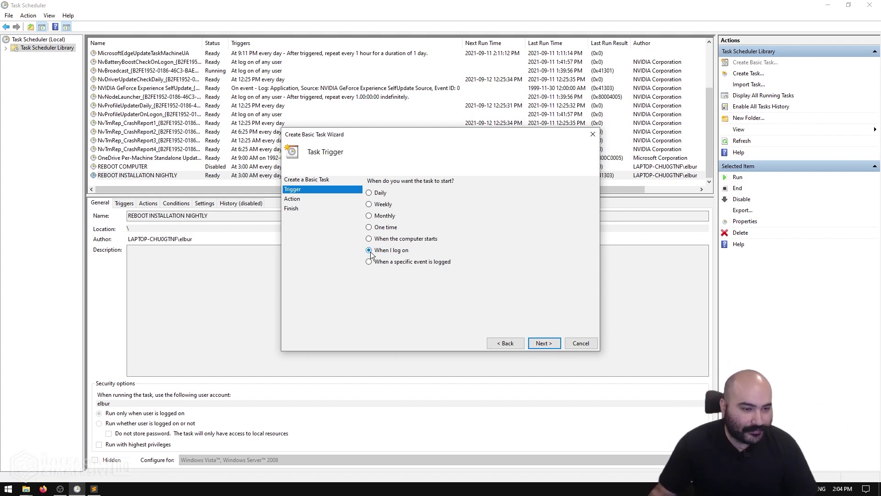
{"action": "left_click", "coordinate": [537, 344]}
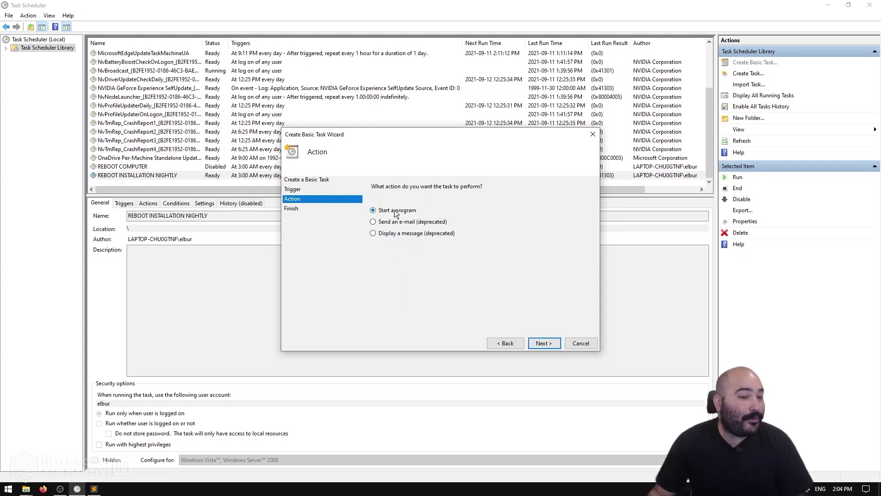
{"action": "left_click", "coordinate": [542, 345]}
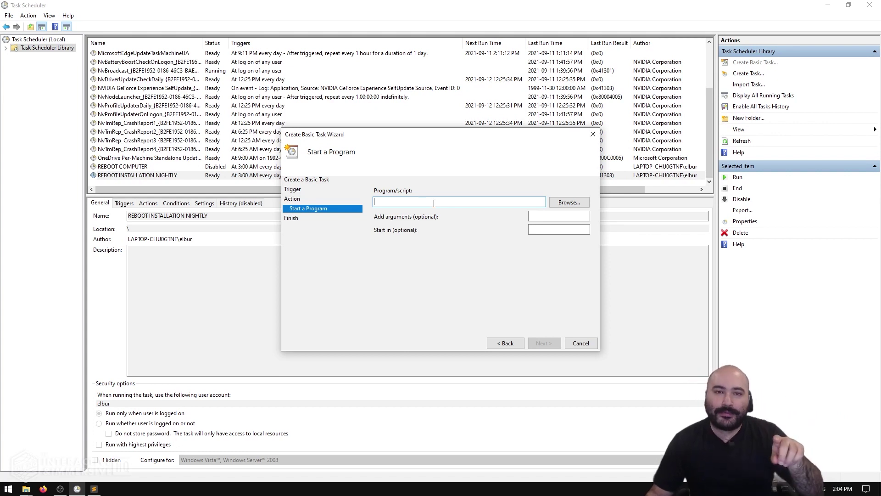
Choose the startup batch file from the desktop's TEST PROJECT folder as the program to run, and finish creating the task.
{"action": "left_click", "coordinate": [561, 205]}
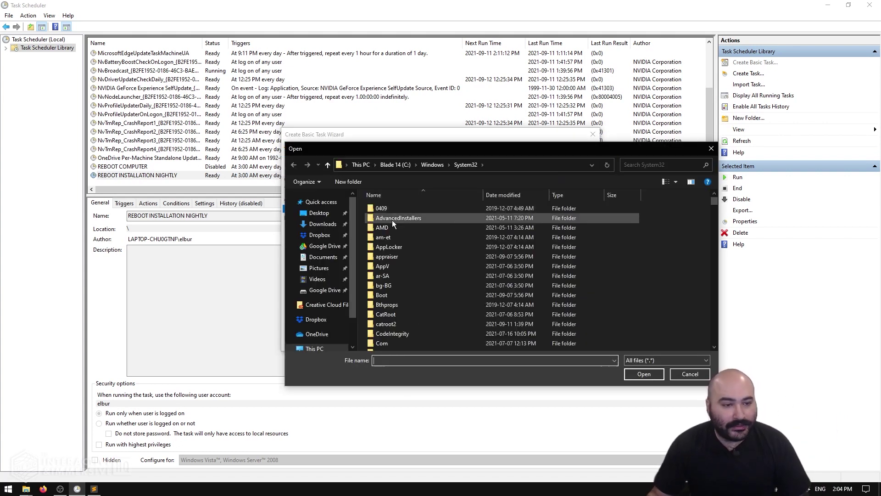
{"action": "left_click", "coordinate": [319, 213]}
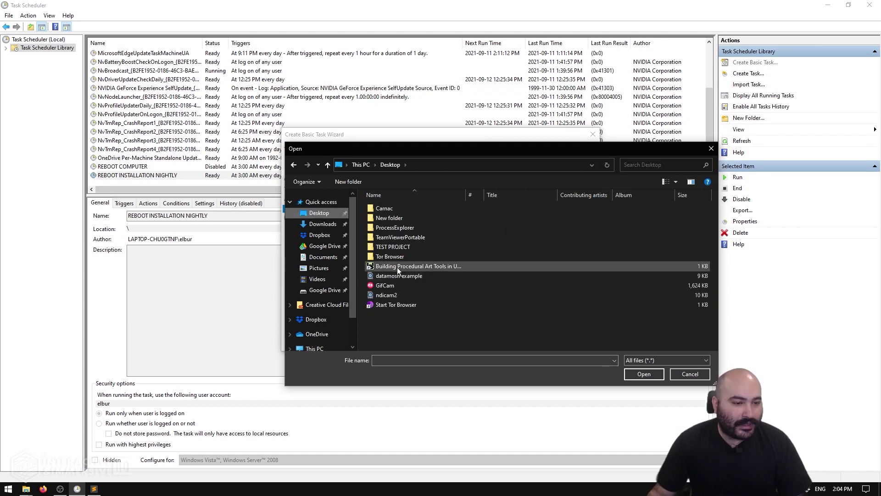
{"action": "double_click", "coordinate": [394, 249]}
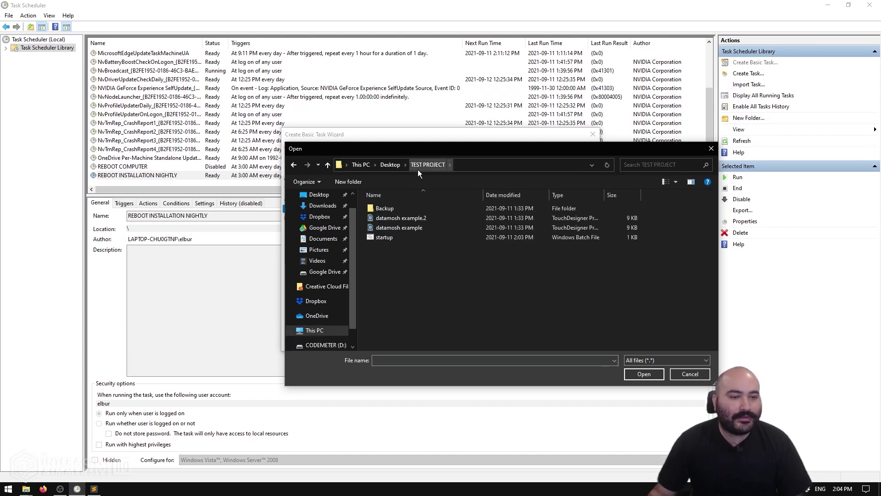
{"action": "left_click", "coordinate": [382, 239]}
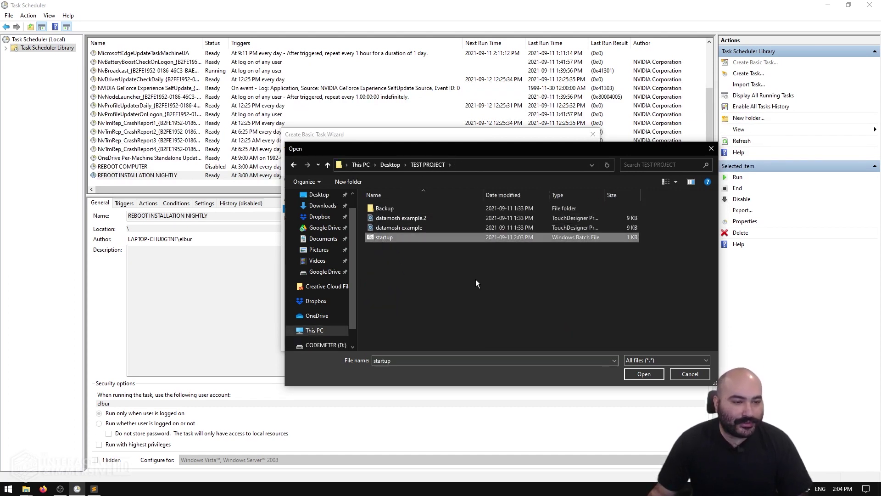
{"action": "left_click", "coordinate": [636, 375]}
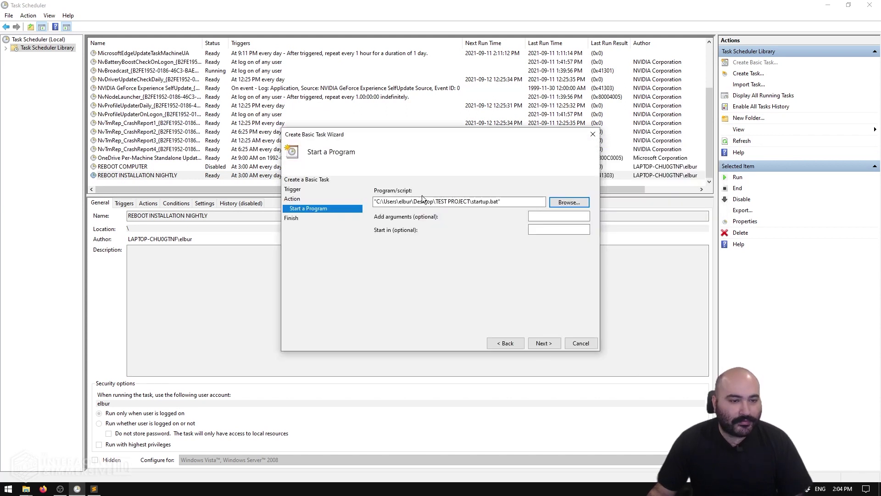
{"action": "left_click", "coordinate": [544, 344]}
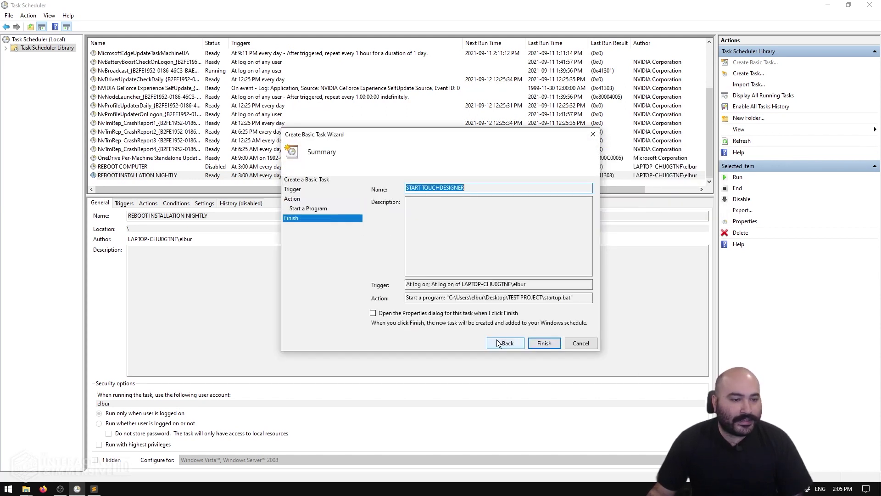
{"action": "left_click", "coordinate": [544, 344]}
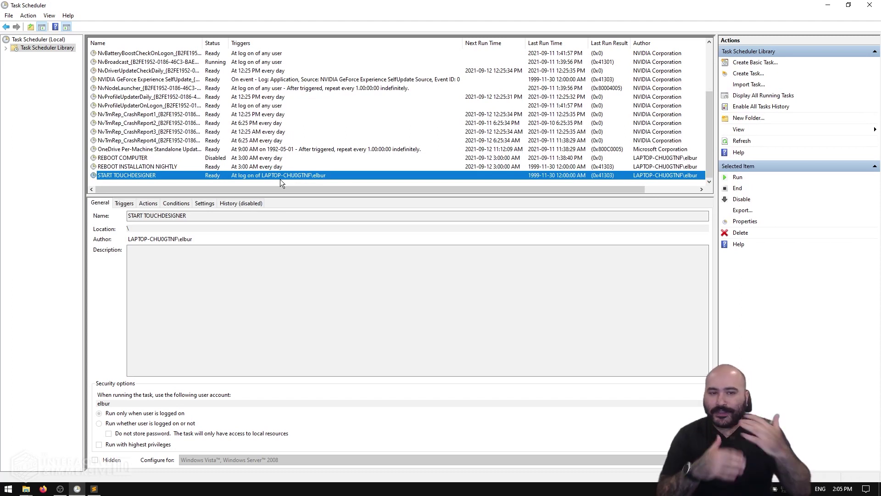
{"action": "left_click", "coordinate": [246, 168]}
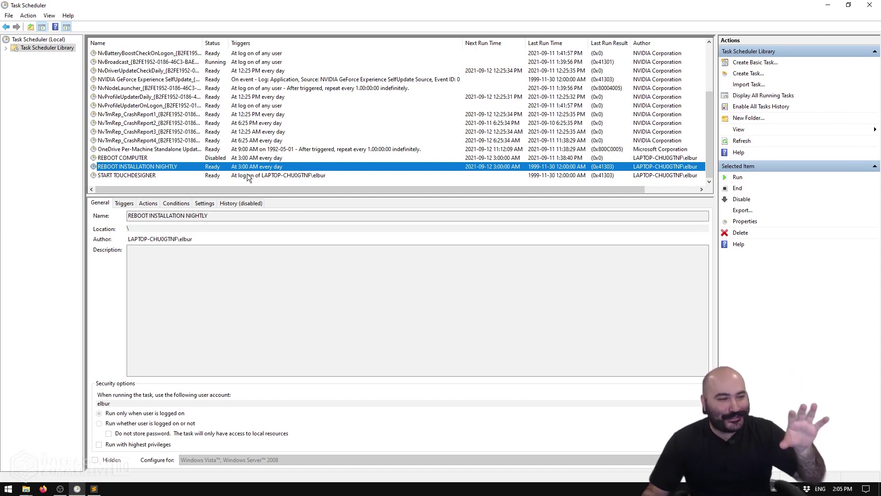
{"action": "left_click", "coordinate": [247, 175]}
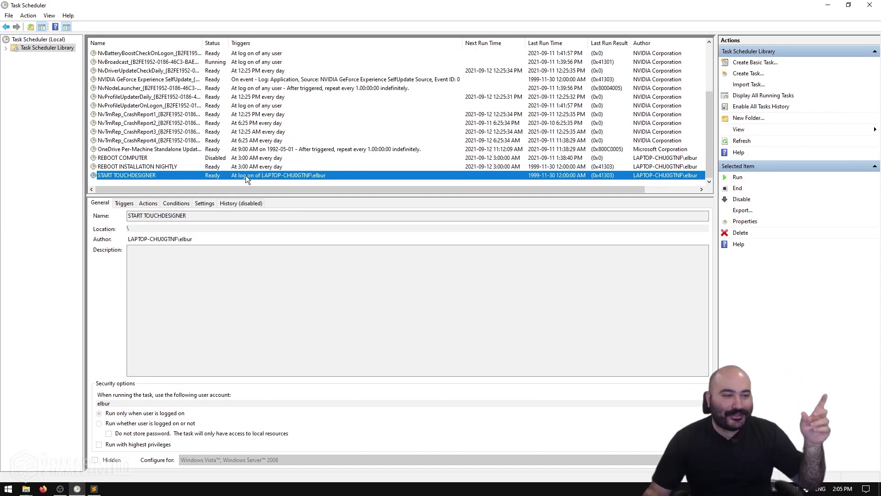
Run the START TOUCHDESIGNER task on demand to test the project launch, and close the TouchDesigner project it opens.
{"action": "right_click", "coordinate": [247, 175]}
{"action": "left_click", "coordinate": [261, 182]}
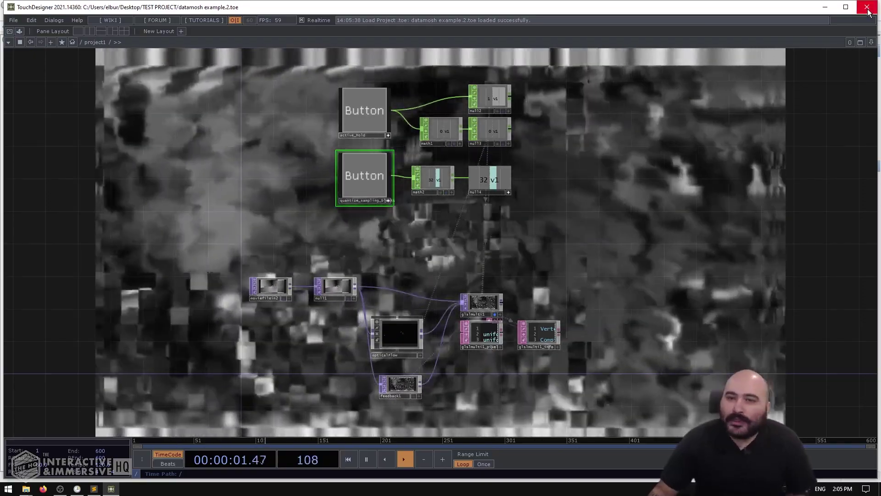
{"action": "left_click", "coordinate": [867, 7]}
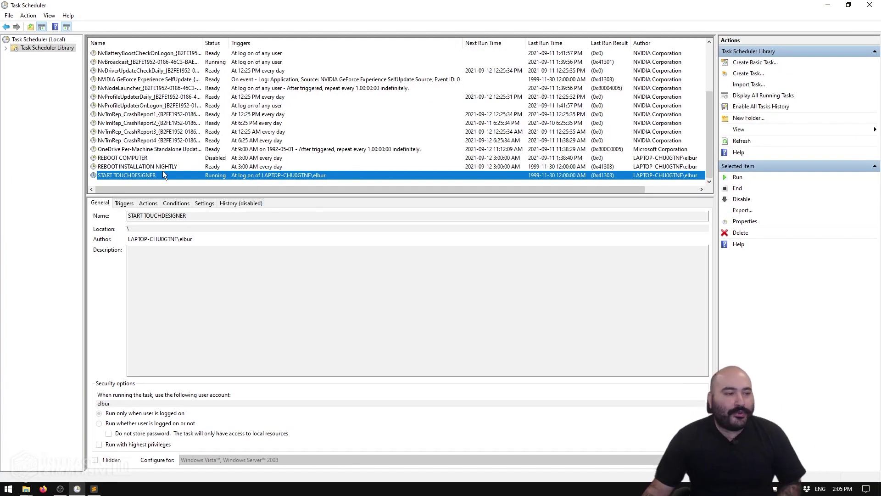
Review the START TOUCHDESIGNER task's triggers, actions, conditions and settings, and try turning off the requirement for AC power.
{"action": "right_click", "coordinate": [125, 174]}
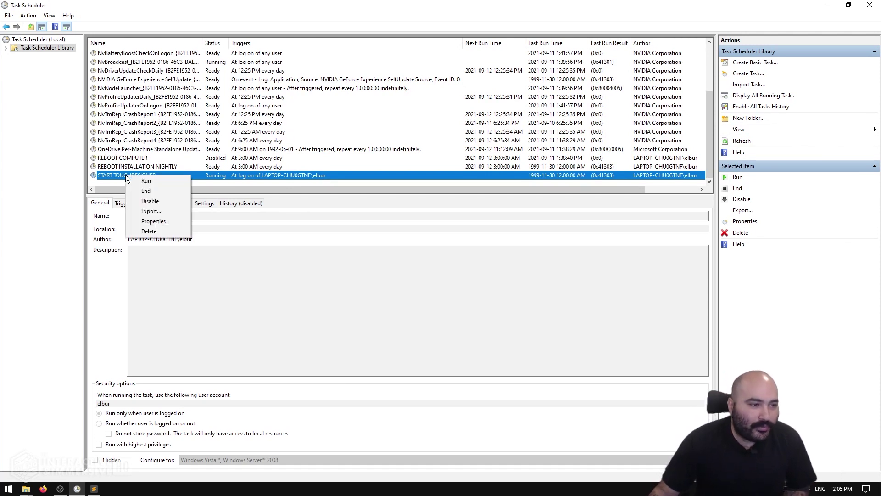
{"action": "left_click", "coordinate": [156, 219]}
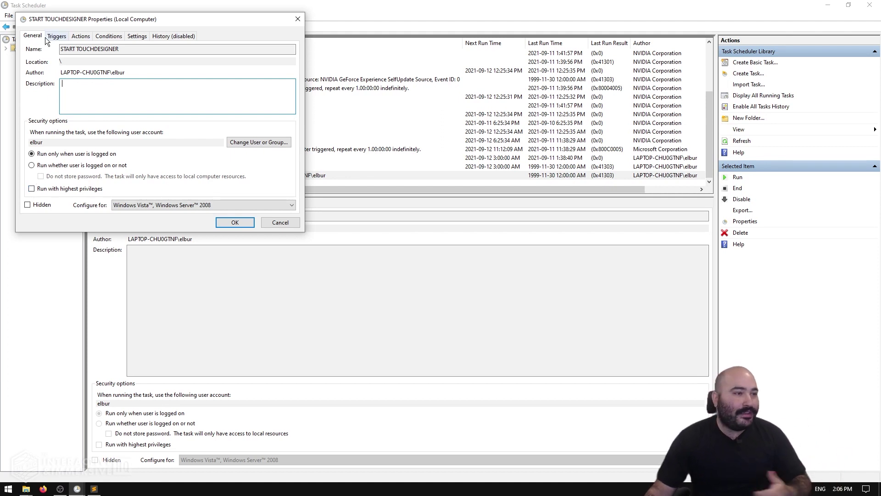
{"action": "left_click", "coordinate": [62, 37]}
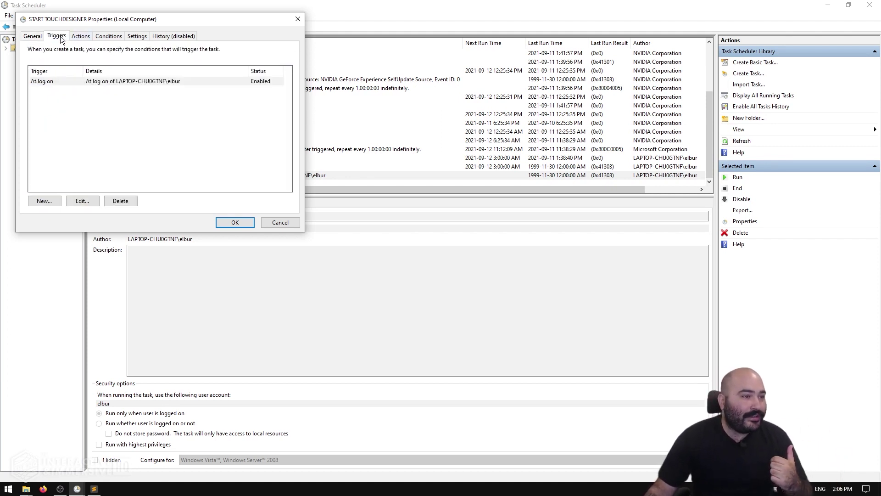
{"action": "left_click", "coordinate": [75, 38]}
{"action": "left_click", "coordinate": [109, 37]}
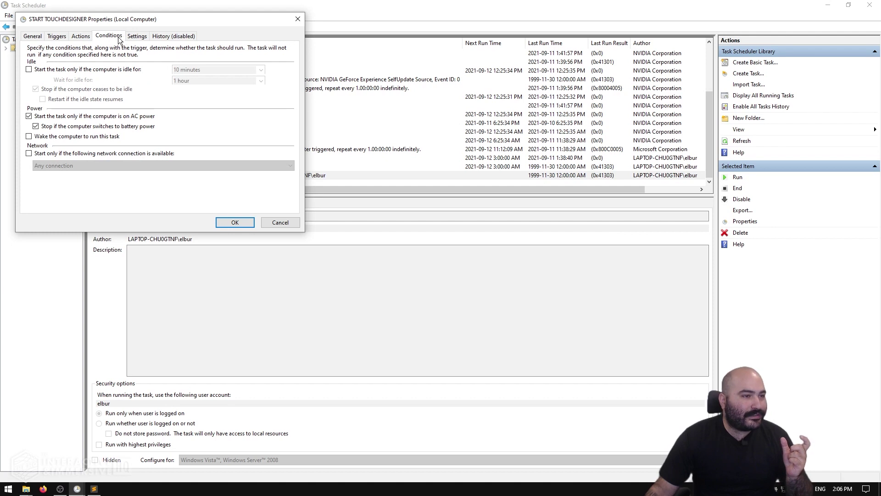
{"action": "left_click", "coordinate": [29, 117]}
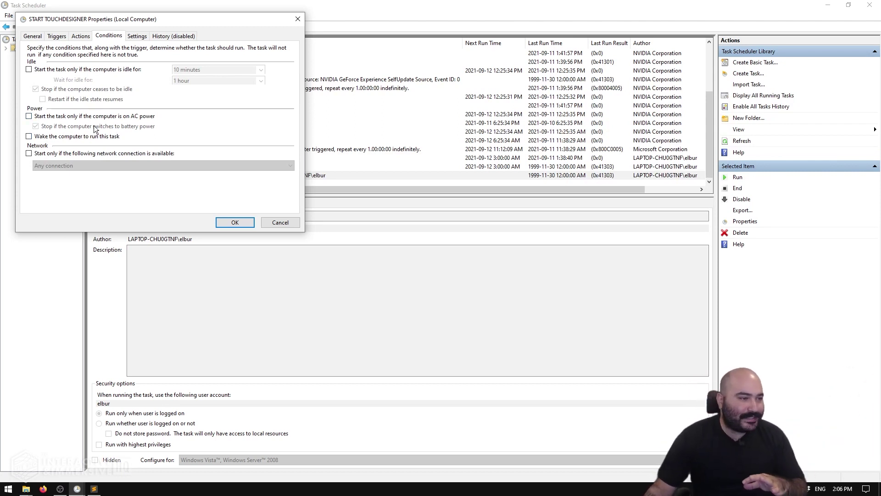
{"action": "left_click", "coordinate": [135, 37]}
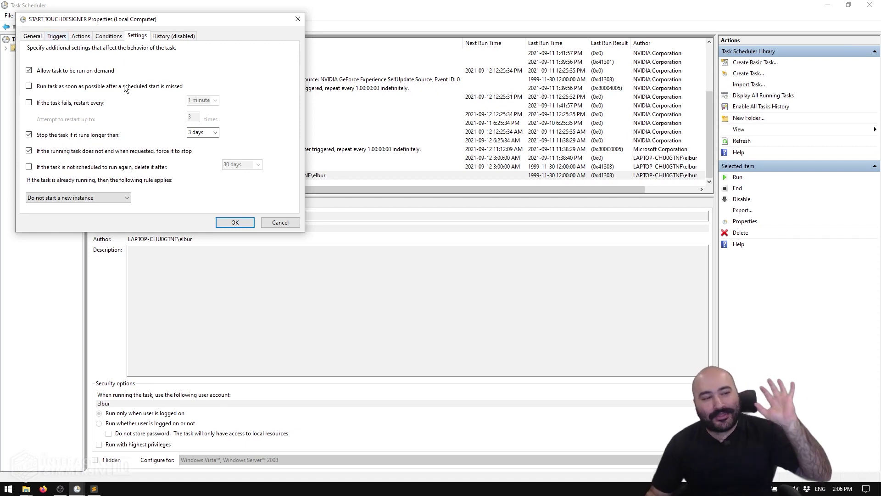
{"action": "left_click", "coordinate": [270, 222]}
{"action": "left_click", "coordinate": [194, 165]}
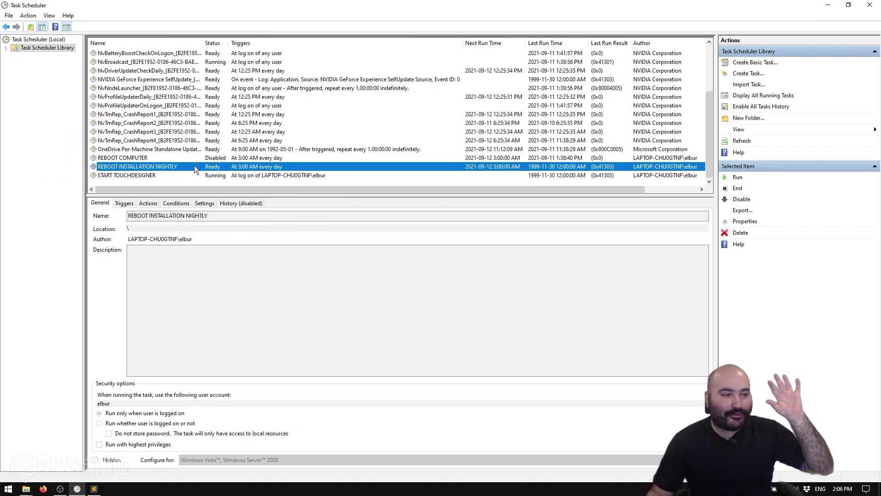
{"action": "left_click", "coordinate": [187, 177]}
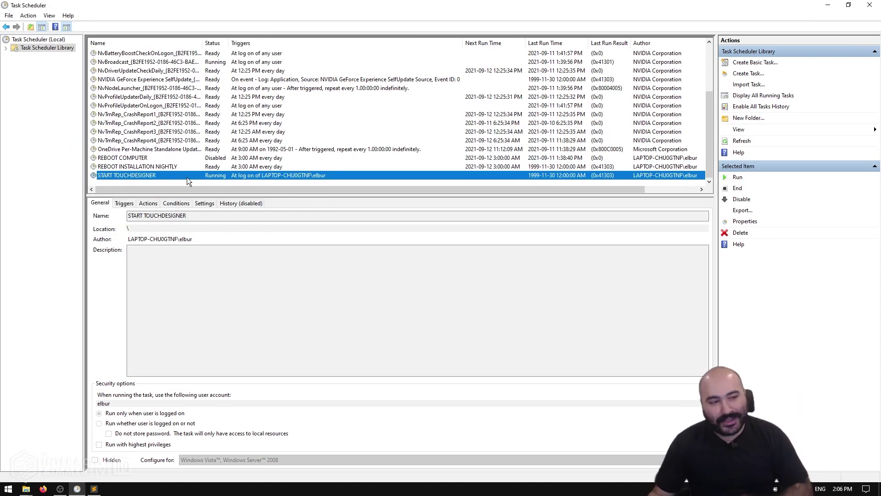